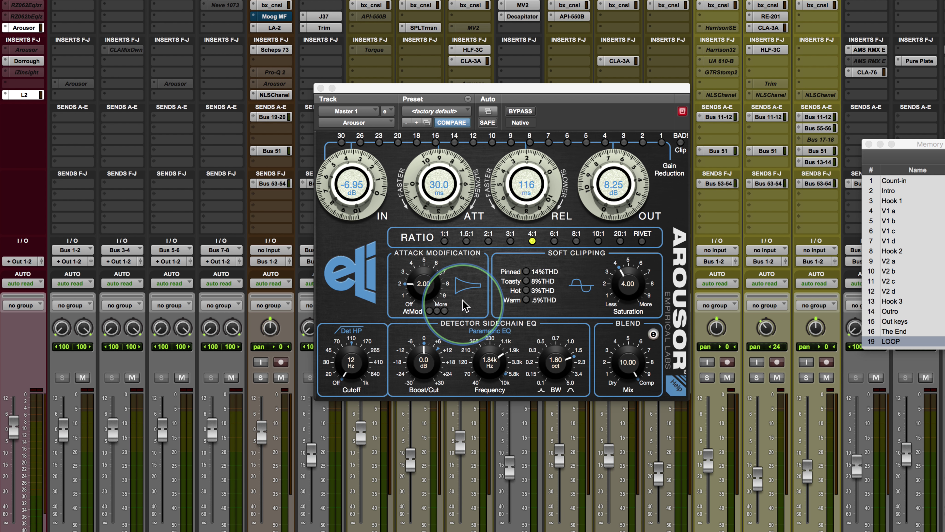
Step: Try Attack Modification at 0.00 on the Master 1 Arousor, then return it to 2.00
drag(424, 296, 423, 313)
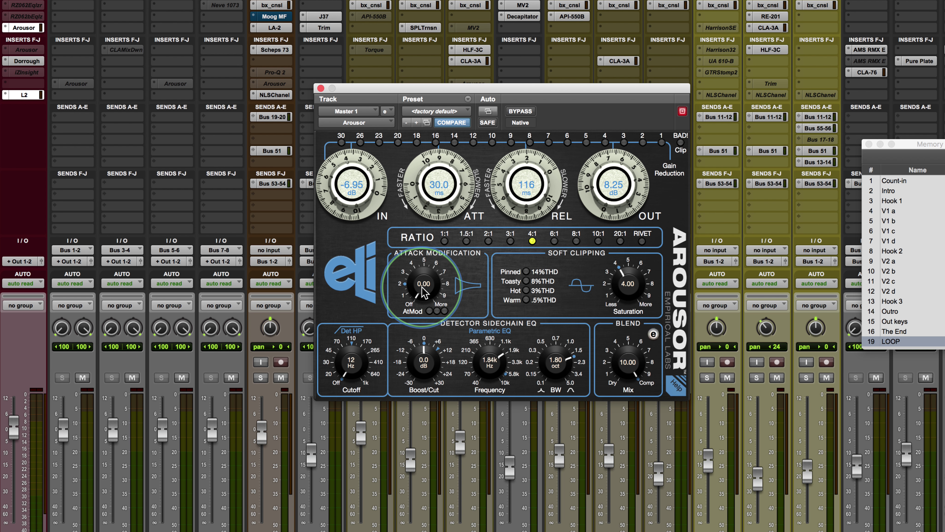
click(395, 289)
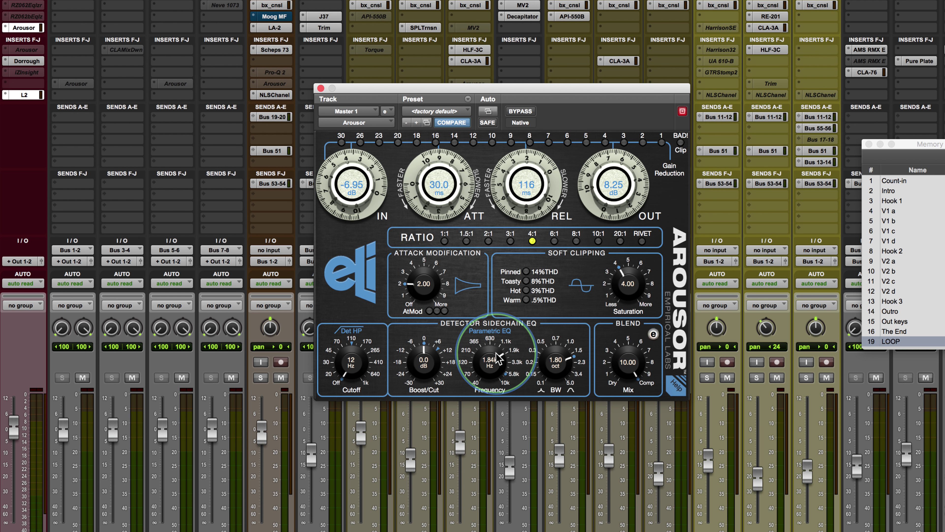
Step: Examine the Blend section's Mix control and its expert Dry Level Trim control, then collapse the expert section
drag(628, 365, 627, 313)
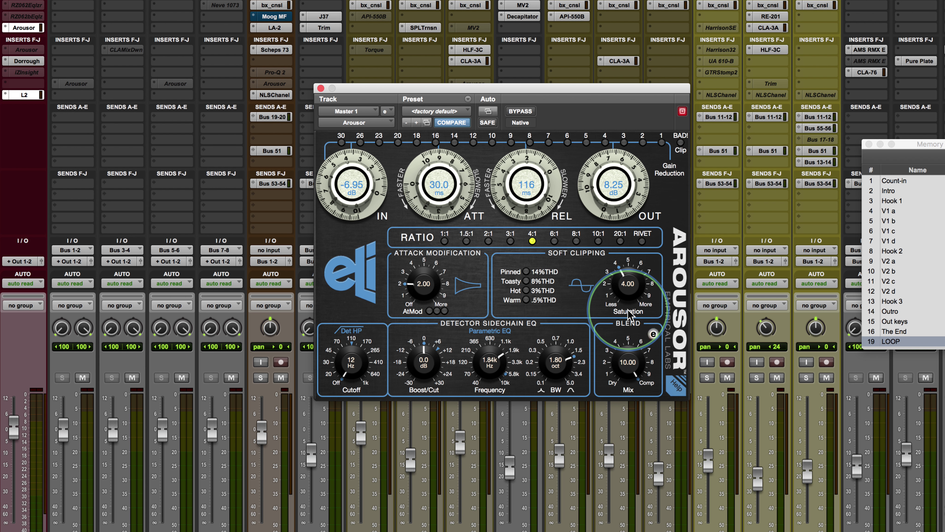
click(653, 333)
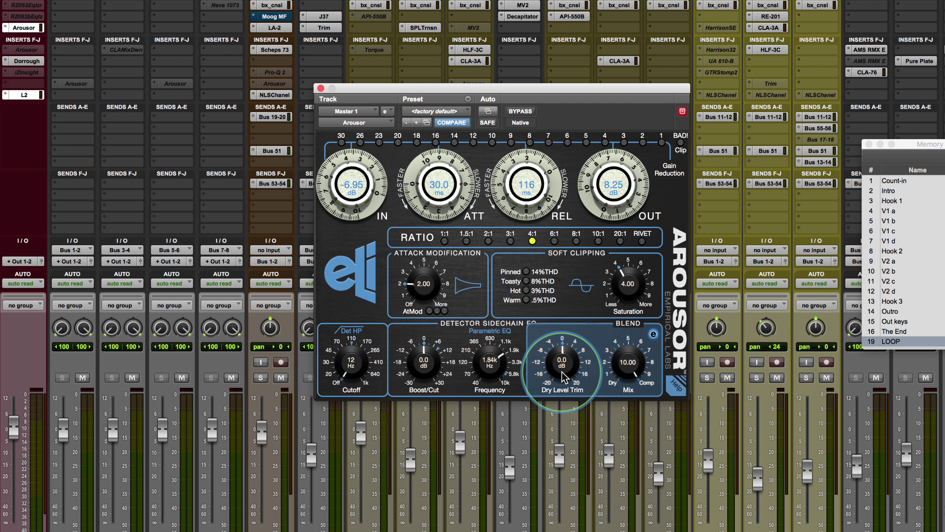
mouse_move(561, 371)
mouse_down()
mouse_move(558, 337)
mouse_move(559, 390)
mouse_move(564, 365)
mouse_up()
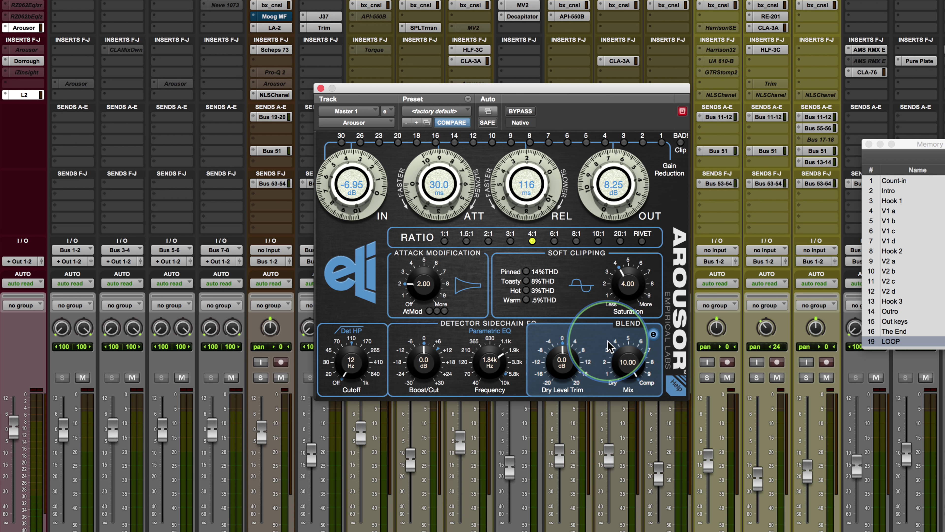
click(653, 333)
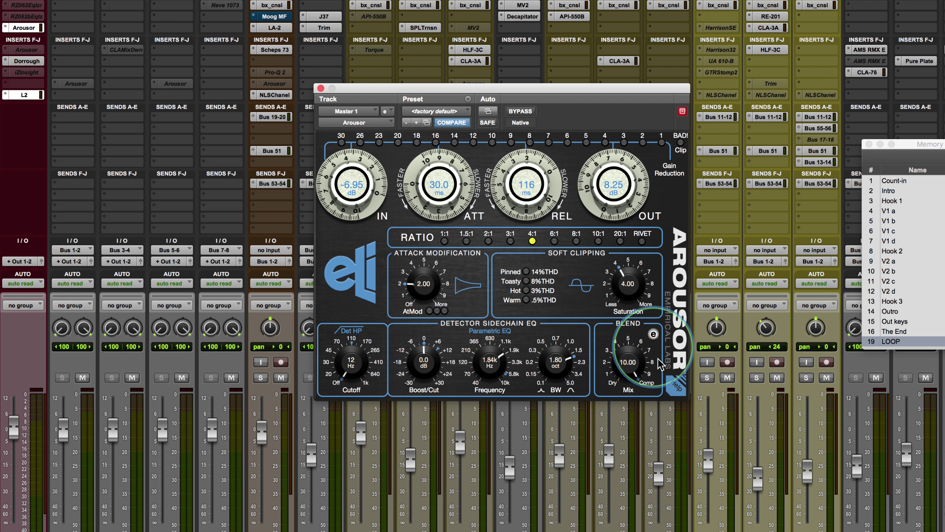
Step: Read the plugin's built-in help on its controls and close it
click(675, 389)
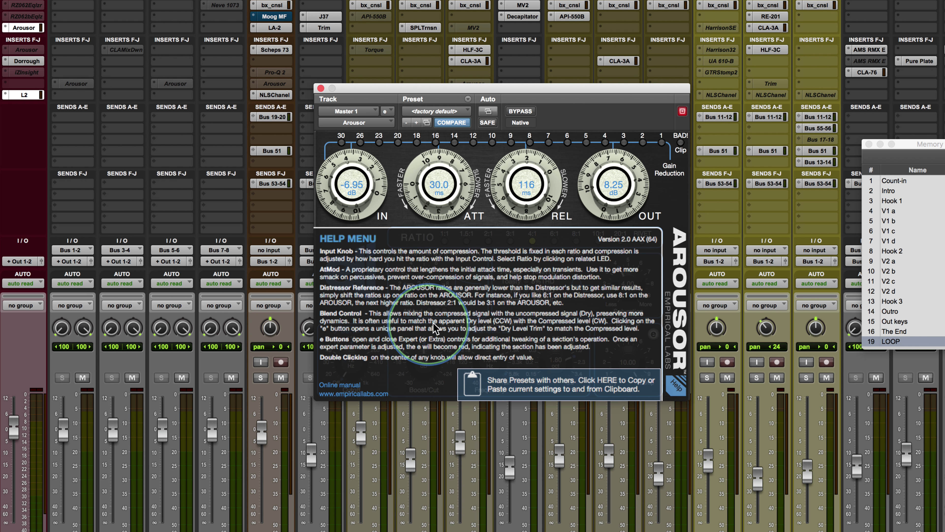
click(676, 390)
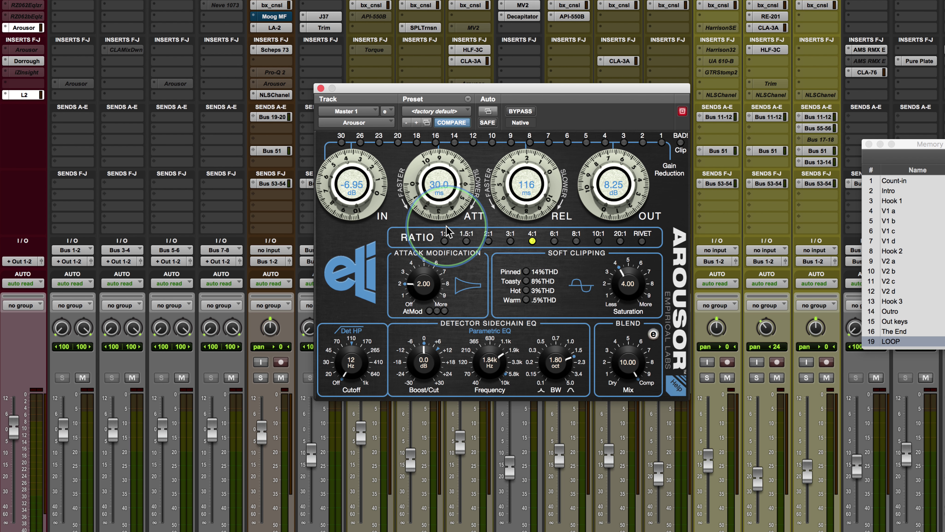
Step: Compare the playing mix with the Master 1 Arousor bypassed and active, and raise its output to 9.15 dB
click(521, 112)
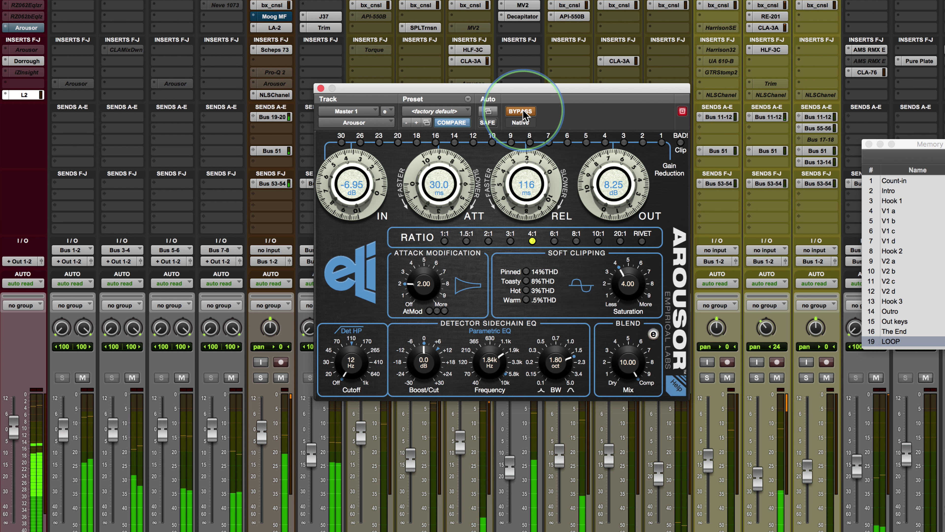
click(521, 111)
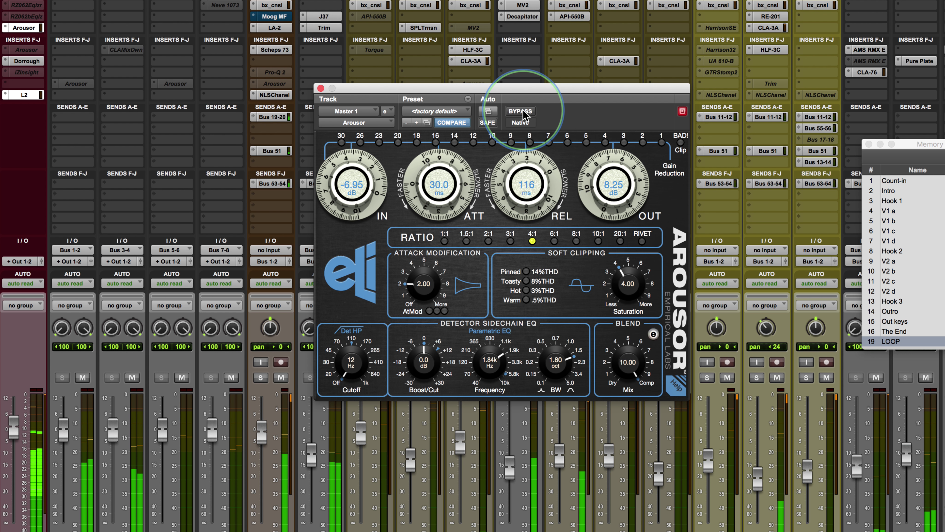
click(216, 383)
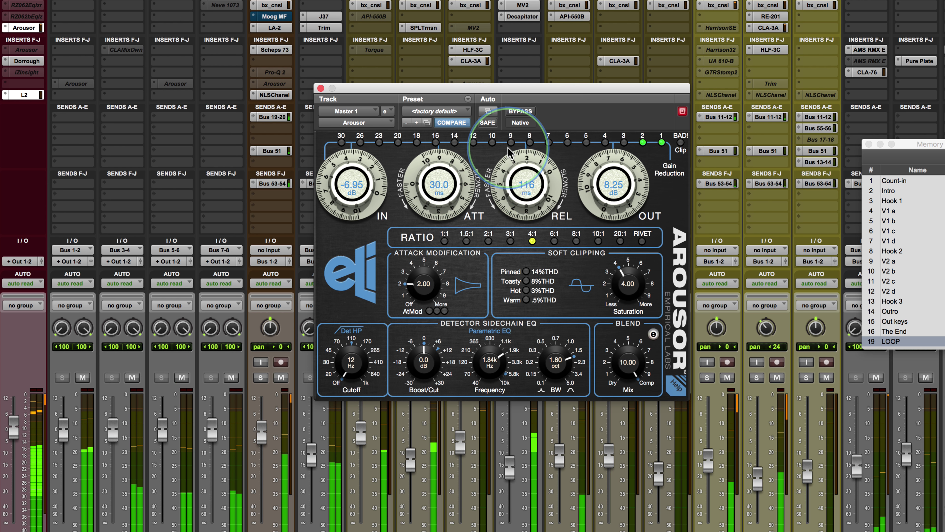
drag(585, 191, 586, 184)
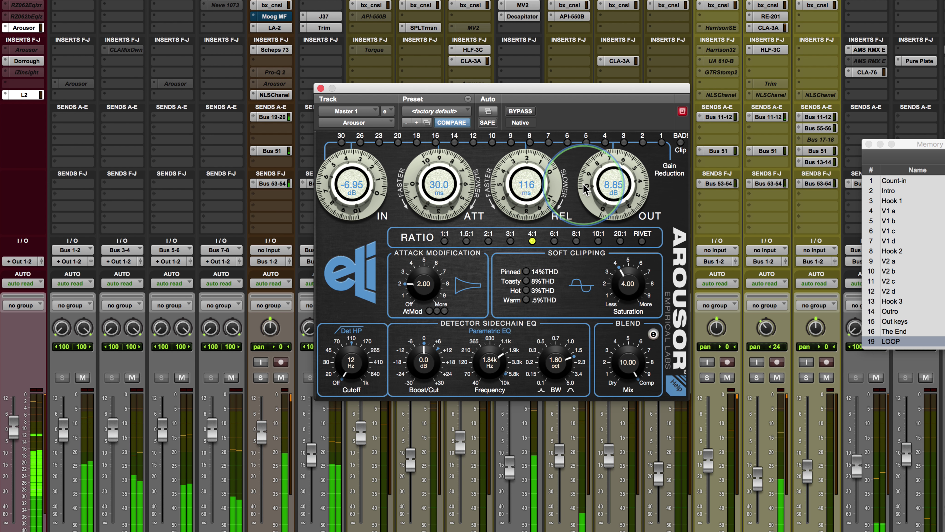
click(521, 112)
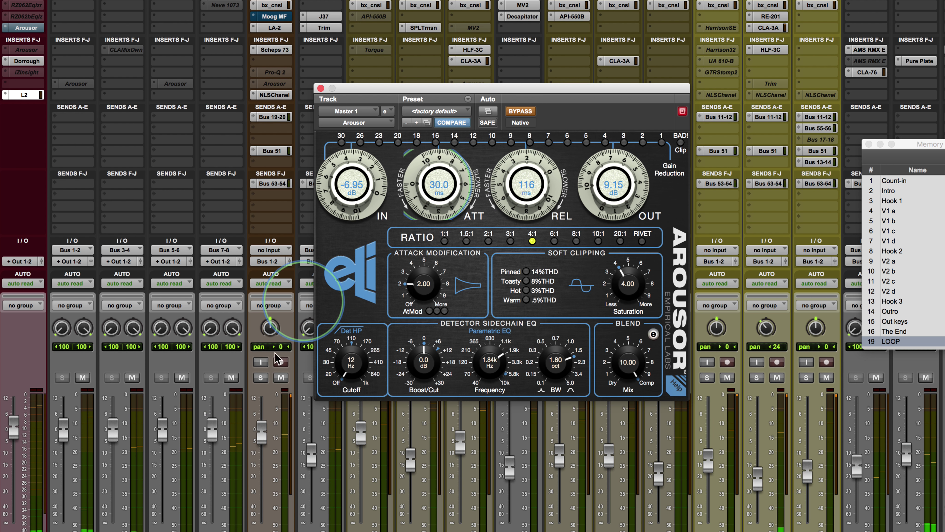
Step: Mute the Bus 5-6 and Bus 7-8 tracks and take the Master 1 Arousor out of bypass
click(181, 378)
click(231, 377)
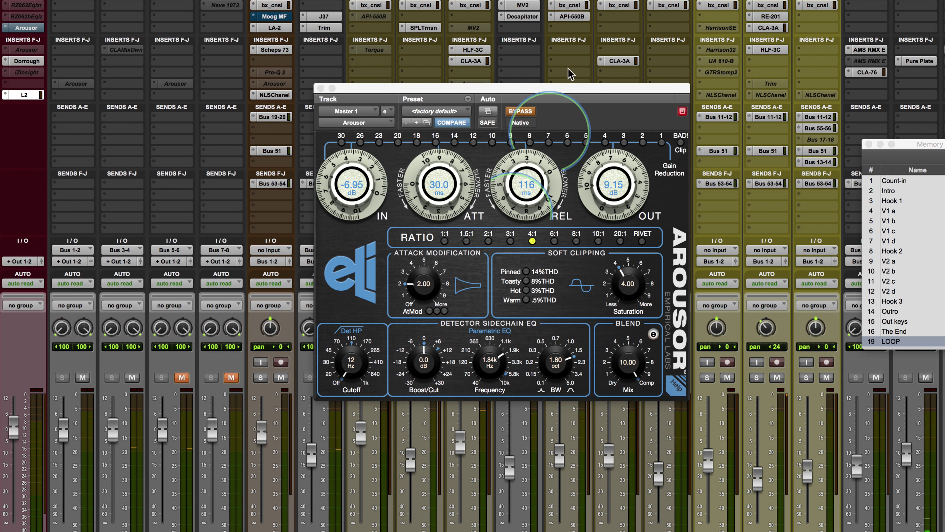
click(520, 111)
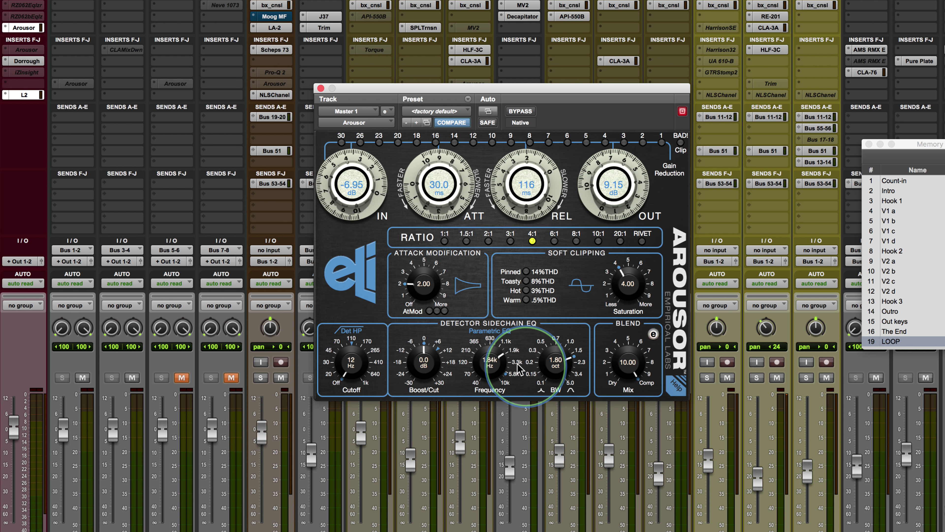
Step: Set the detector sidechain EQ to a 15.2 dB boost at 1.85 kHz and lower the input to -8.50 dB
drag(488, 367, 487, 369)
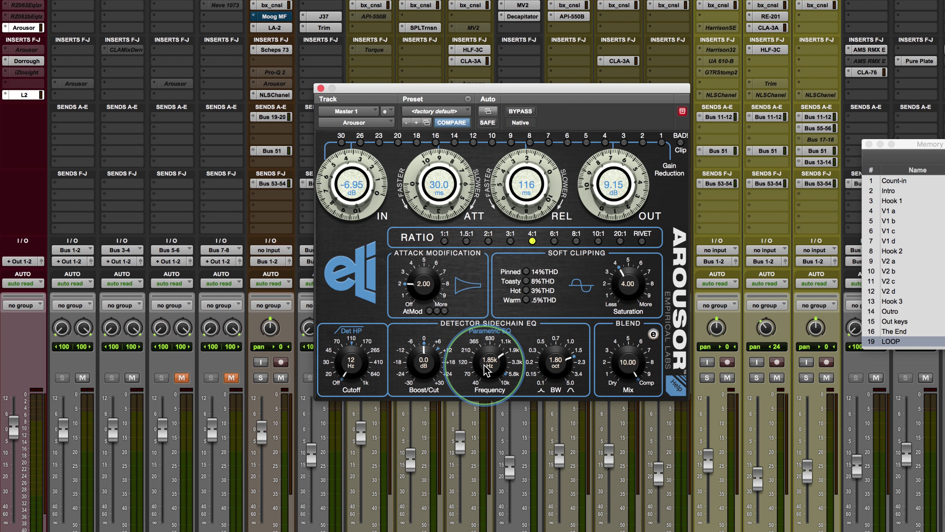
drag(415, 370, 417, 337)
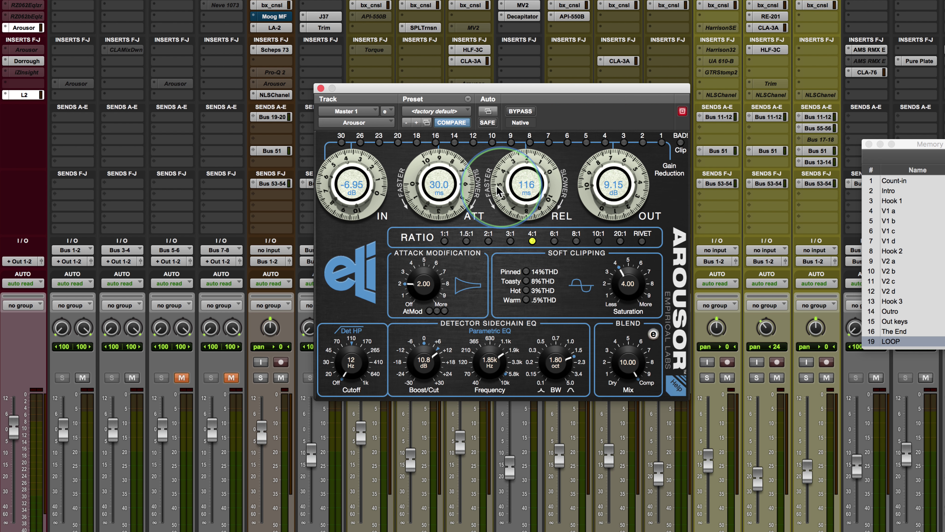
drag(332, 191, 327, 187)
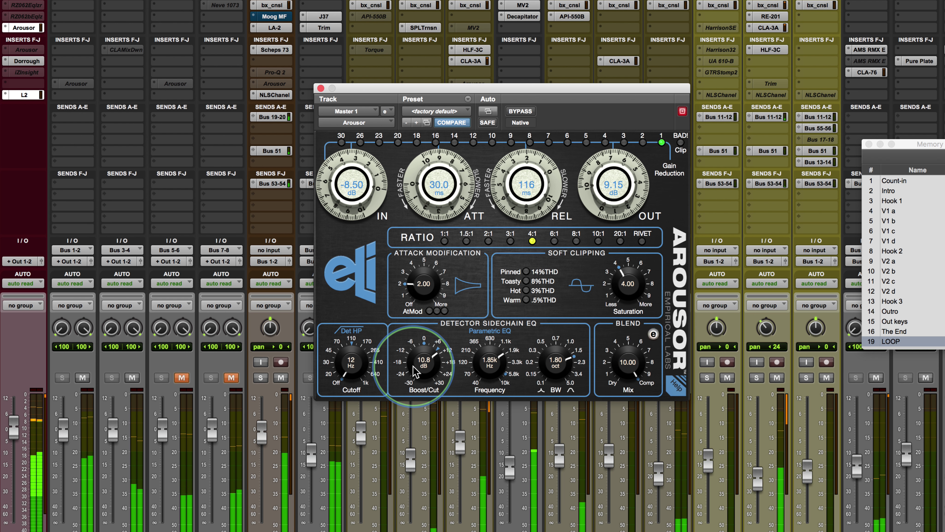
drag(413, 360, 415, 360)
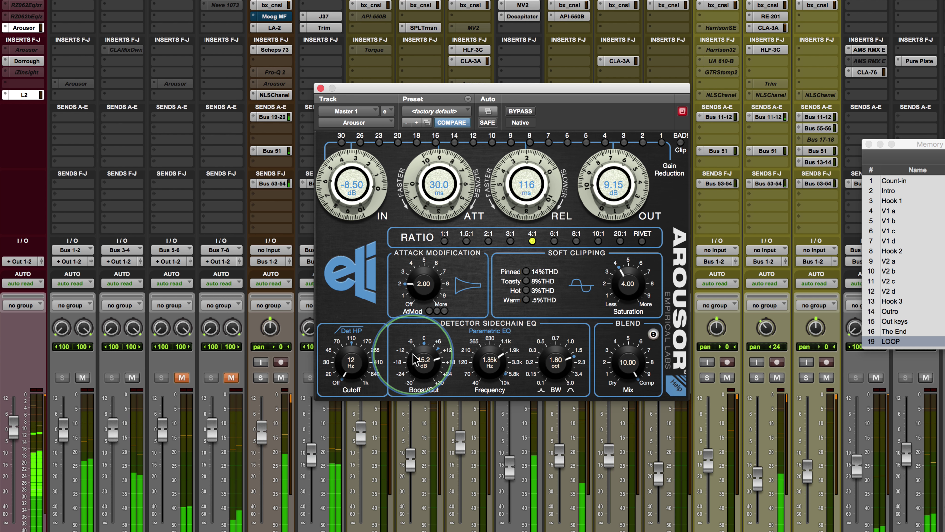
click(506, 127)
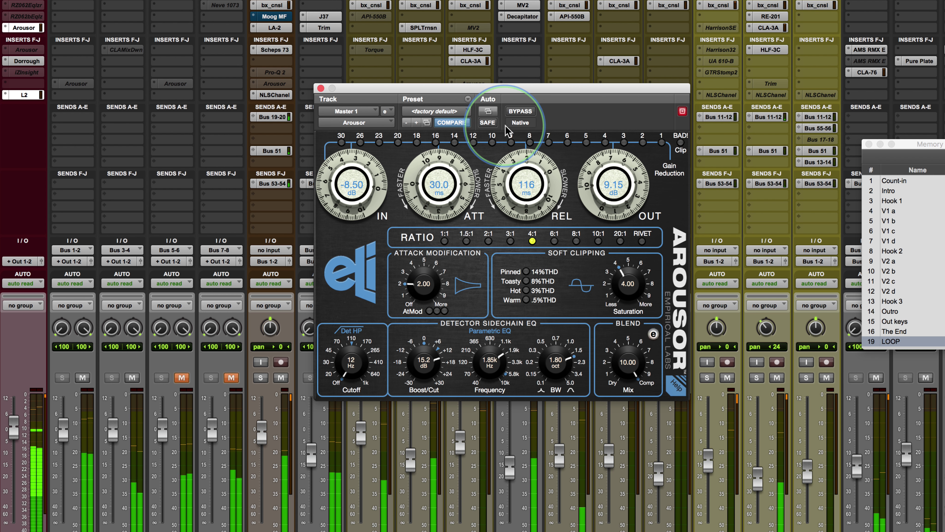
click(525, 112)
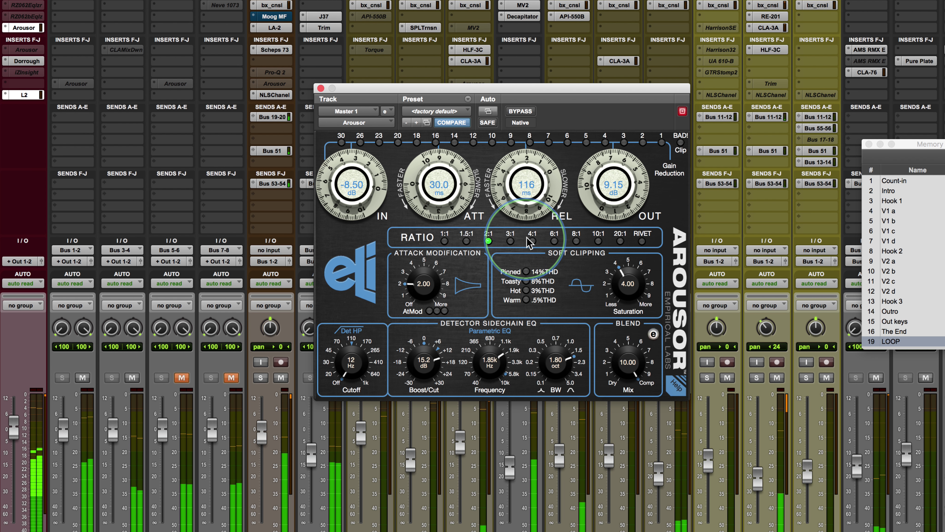
Step: Audition successively higher compression ratios from 3:1 up to 20:1 during playback, and raise Attack Modification to 6.48
click(510, 241)
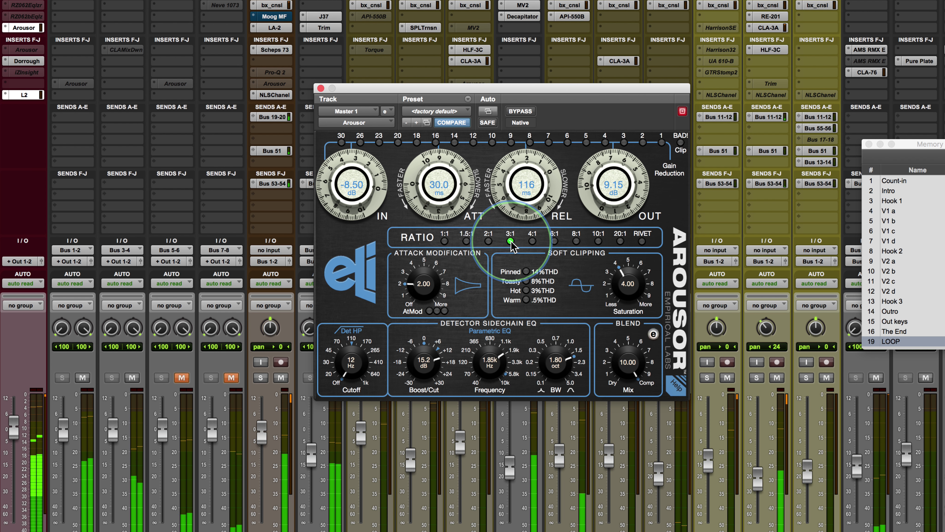
click(532, 241)
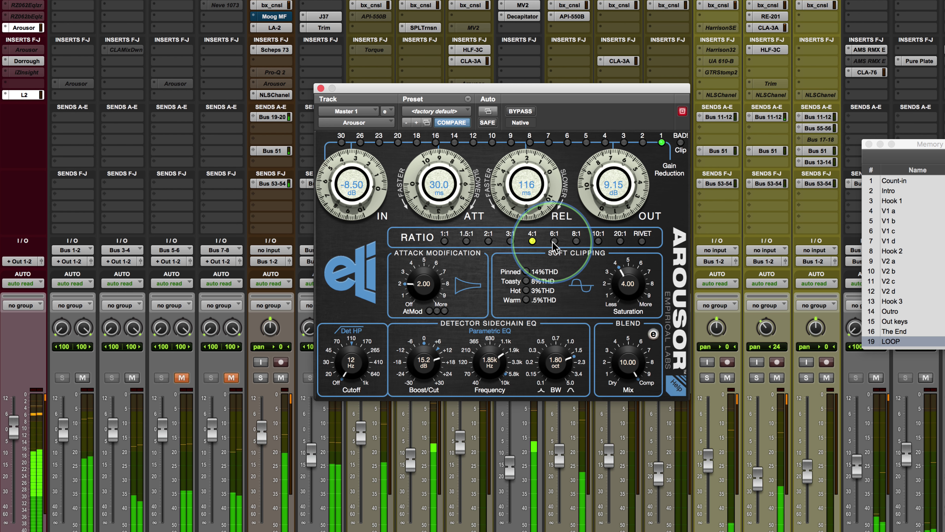
click(554, 242)
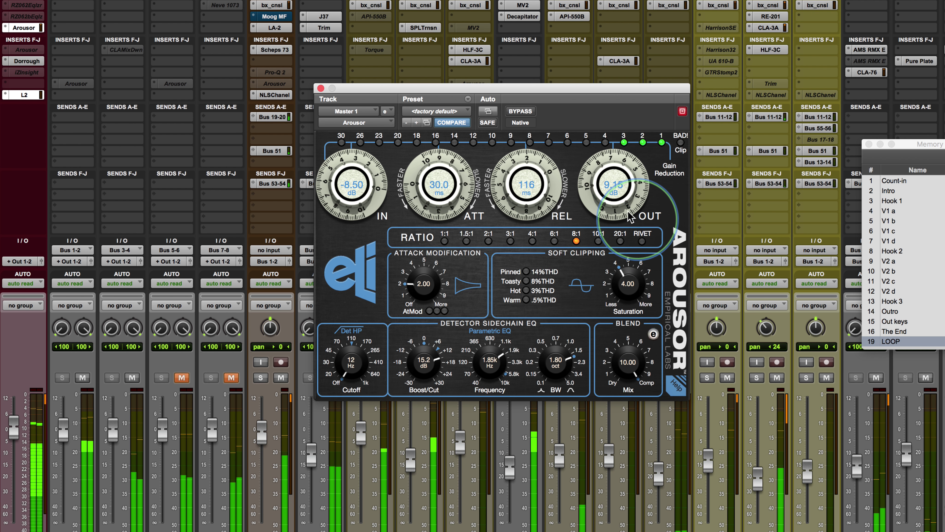
drag(412, 288, 413, 226)
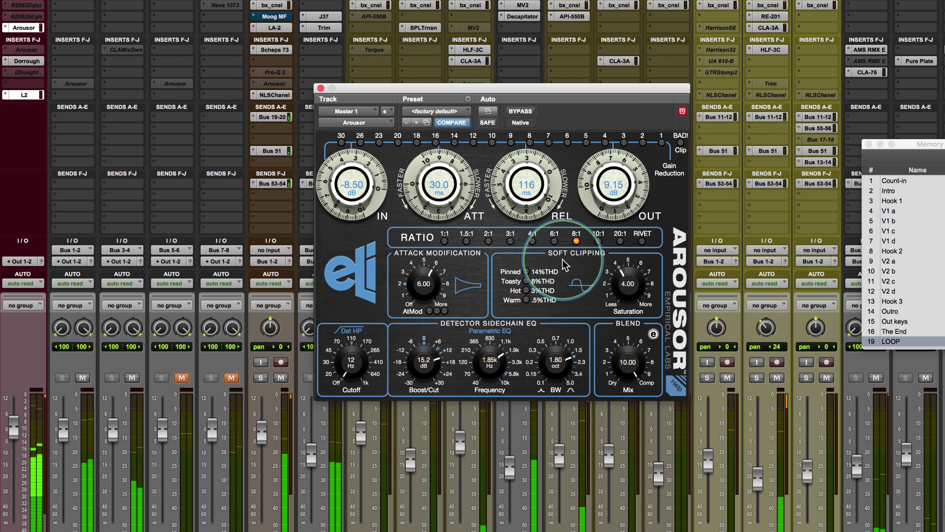
click(598, 240)
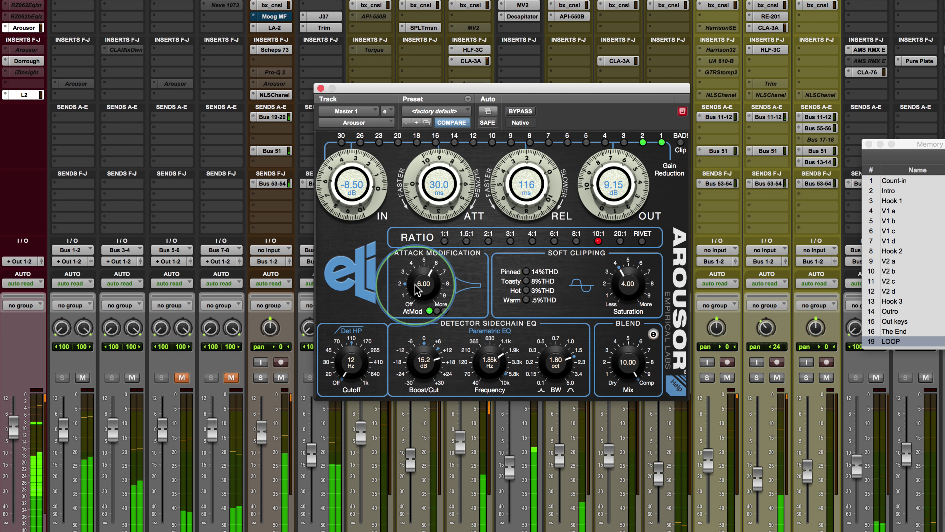
click(620, 241)
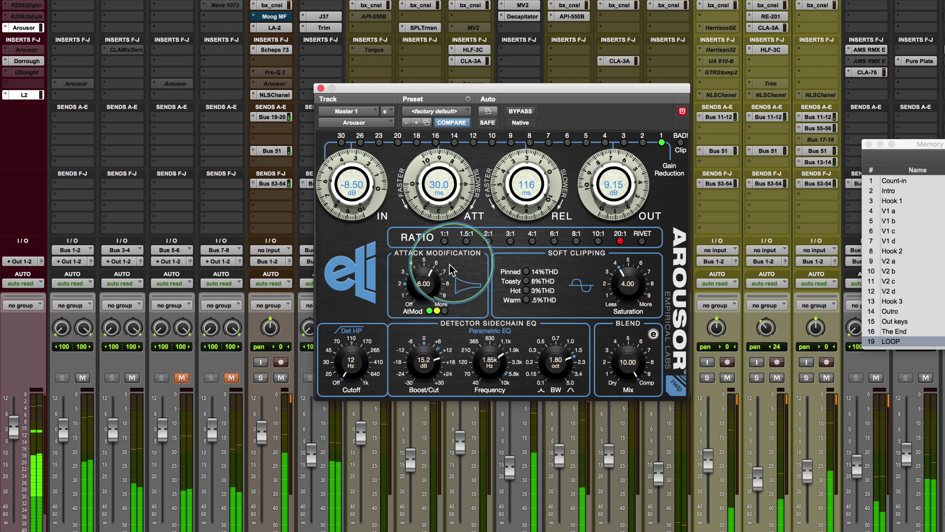
drag(410, 281, 413, 284)
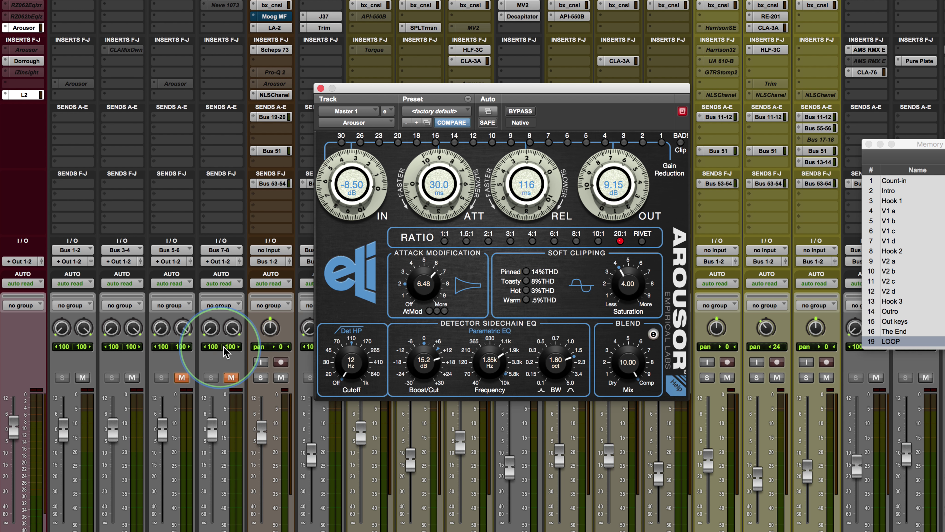
Step: Deactivate the Arousor on Master 1, mute the Bus 3-4 track, and activate and open the Arousor on the Drums track
super+click(18, 29)
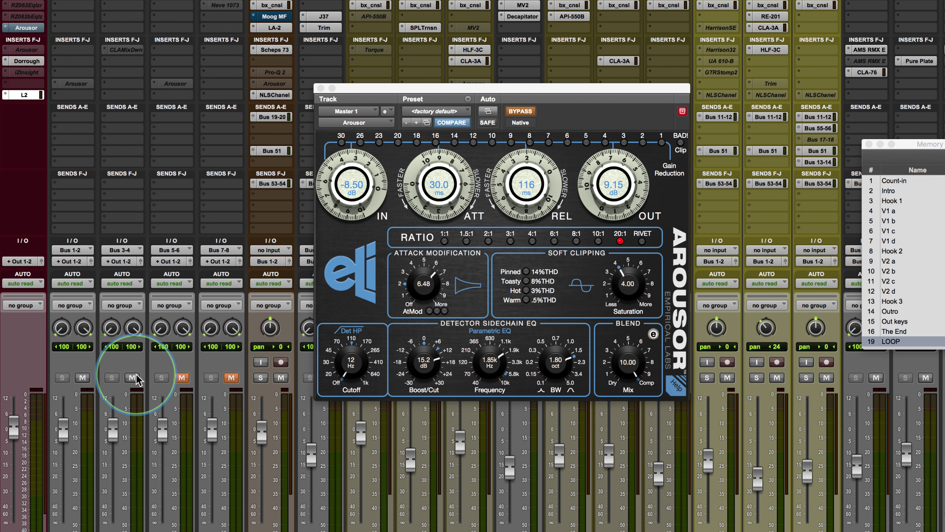
super+click(81, 86)
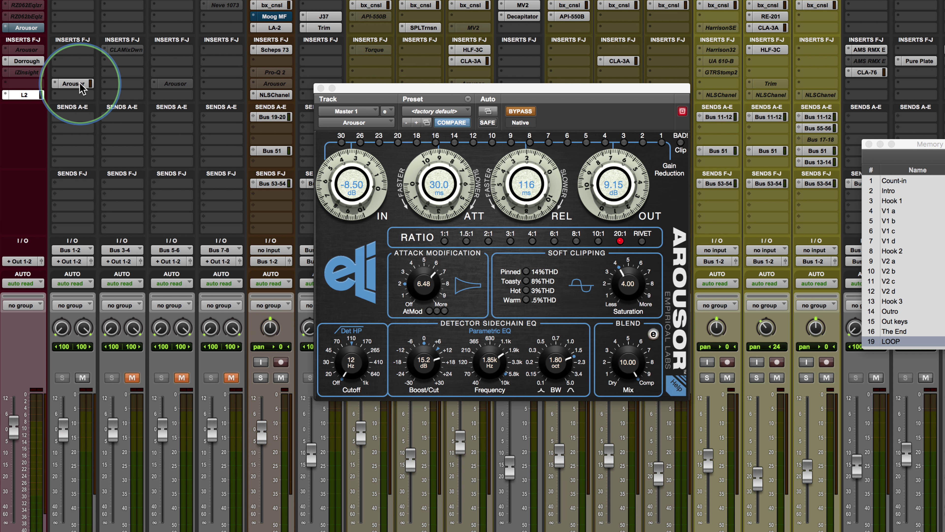
click(80, 86)
ctrl+super+click(27, 28)
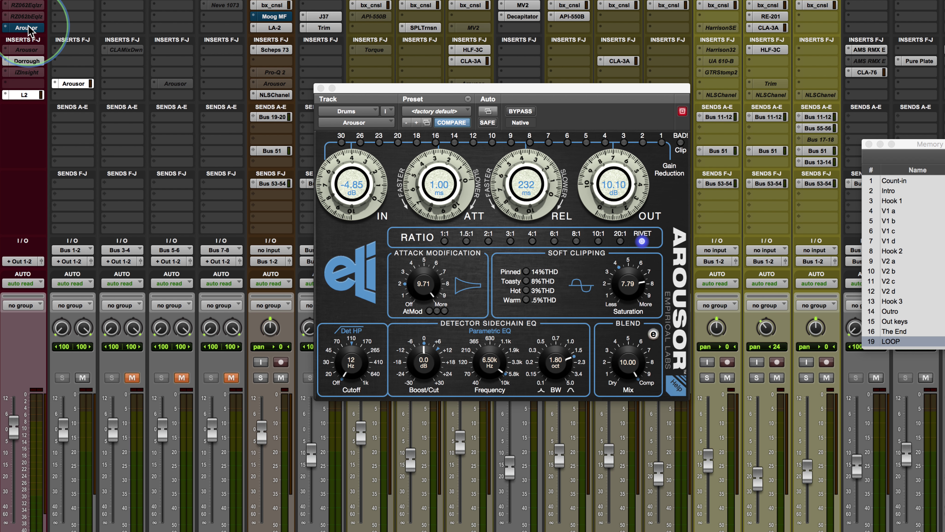
click(565, 88)
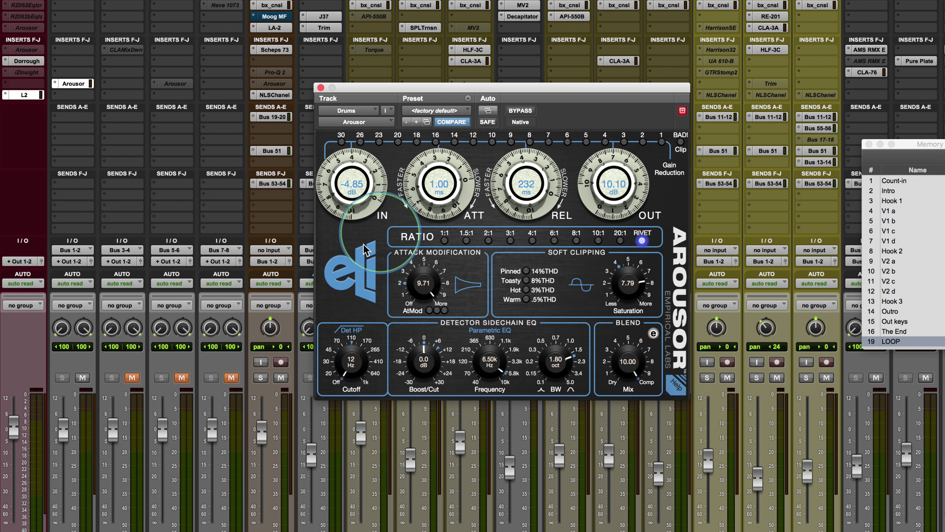
drag(594, 90, 588, 89)
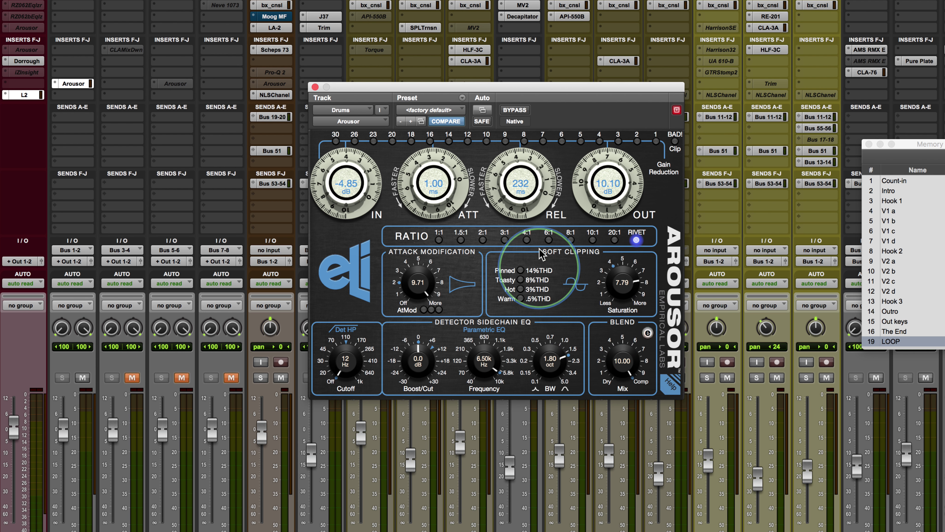
Step: Play the loop and lower Attack Modification to 0.00 on the Drums Arousor
key(space)
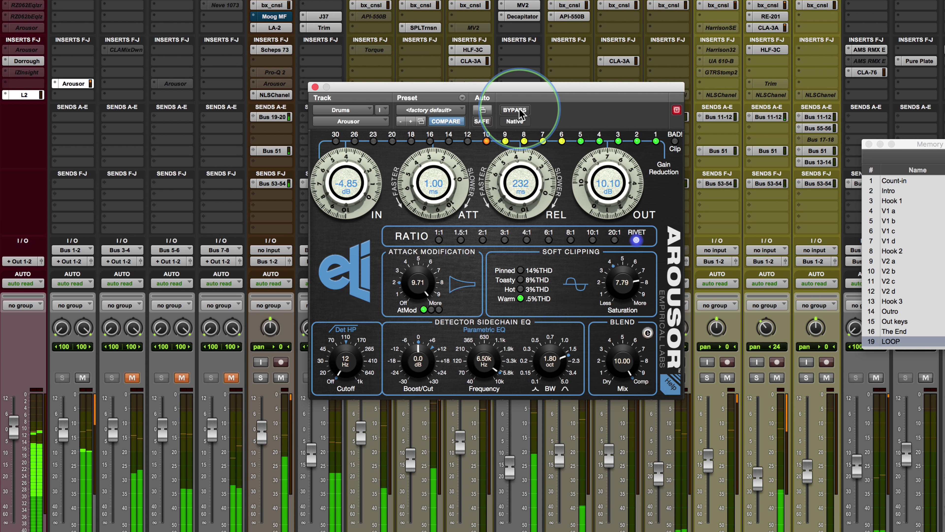
drag(417, 285, 403, 448)
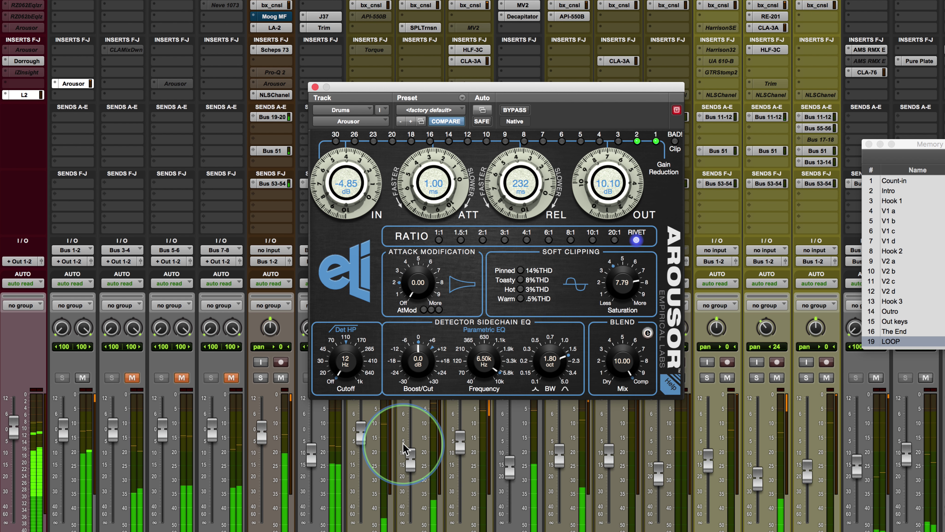
Step: Raise Attack Modification to 9.77 on the Drums Arousor and audition Saturation at 0.00 before setting it to 7.91
drag(404, 448, 389, 262)
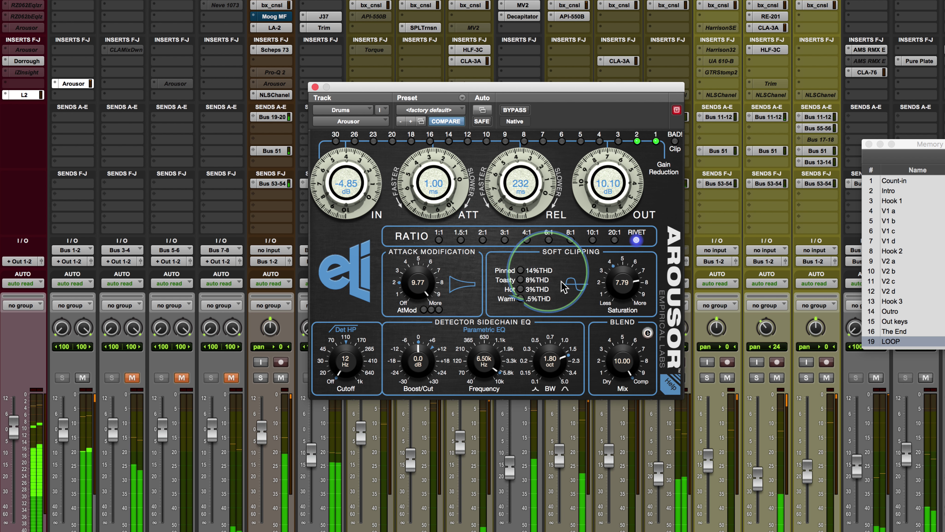
drag(627, 288, 609, 409)
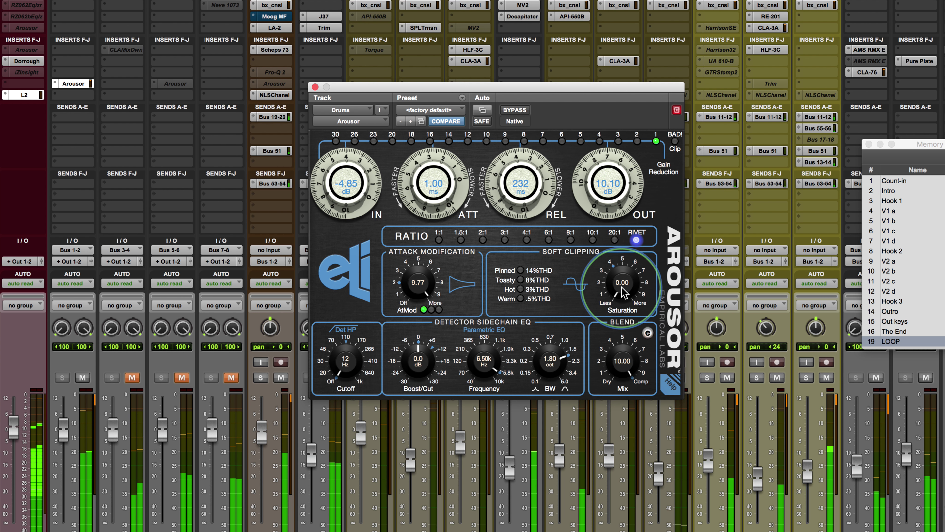
drag(621, 289, 610, 158)
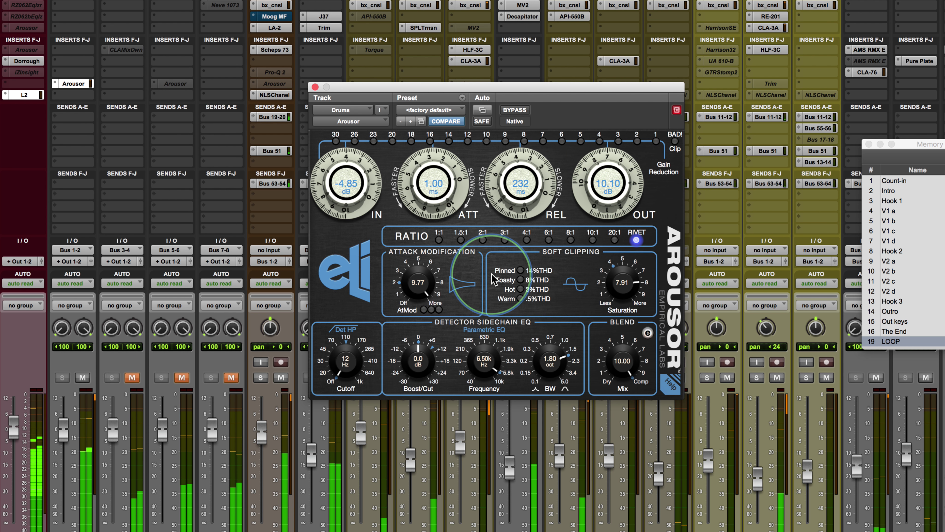
Step: Set the detector sidechain EQ to an 11.6 dB boost at 1.89 kHz
drag(413, 373, 414, 342)
drag(482, 363, 478, 393)
drag(418, 387, 412, 364)
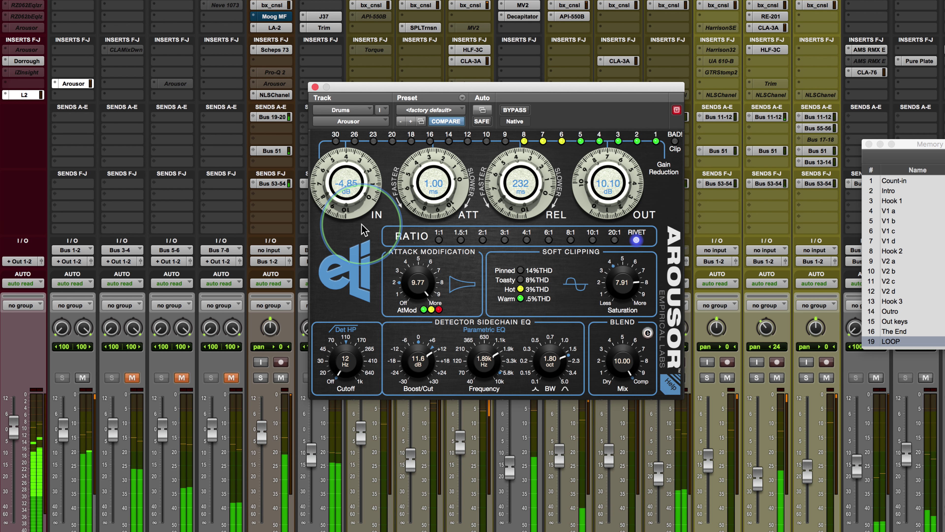
Step: Set the Drums Arousor's input to -7.30 dB and output to 12.35 dB, and compare the result with bypass
drag(324, 183, 321, 191)
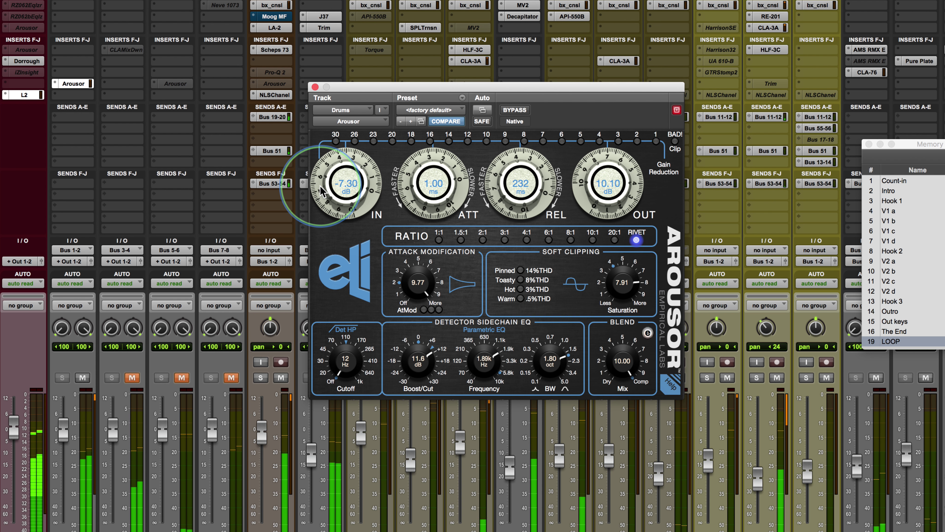
drag(583, 184, 585, 182)
click(517, 109)
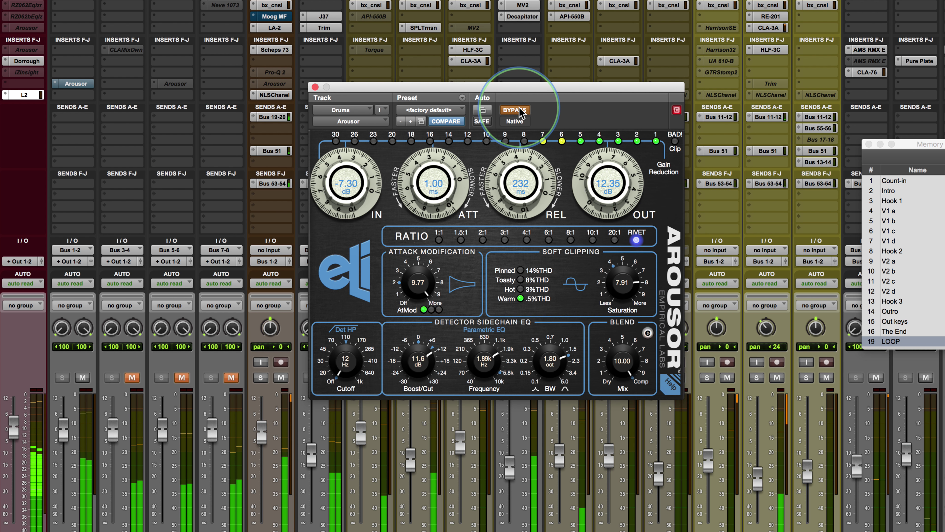
click(517, 109)
click(715, 389)
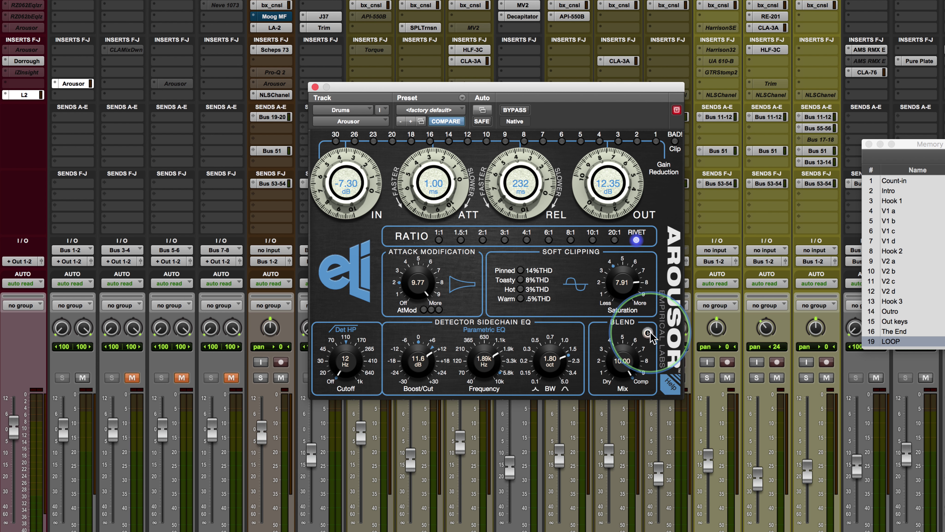
Step: Expand the Blend controls, lower the Mix to about 6.4 during playback, and compare the blended drums with bypass
mouse_move(627, 371)
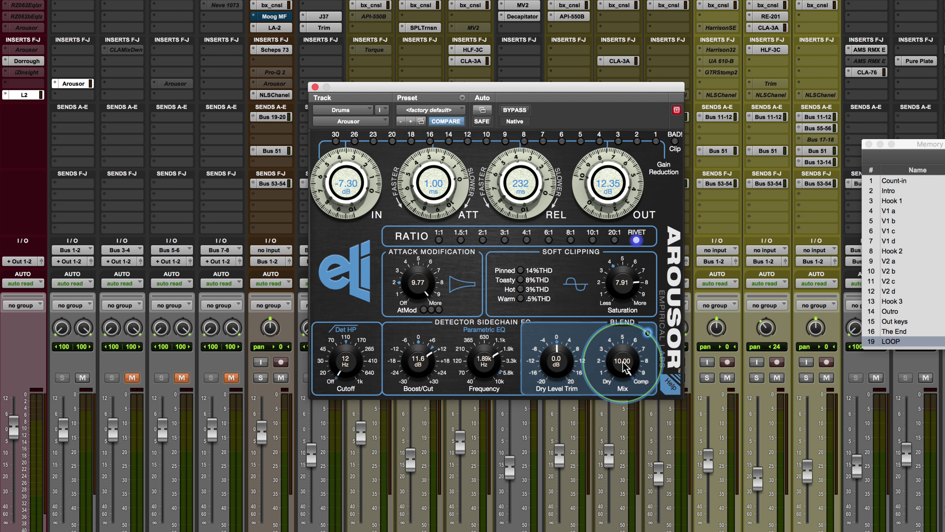
key(space)
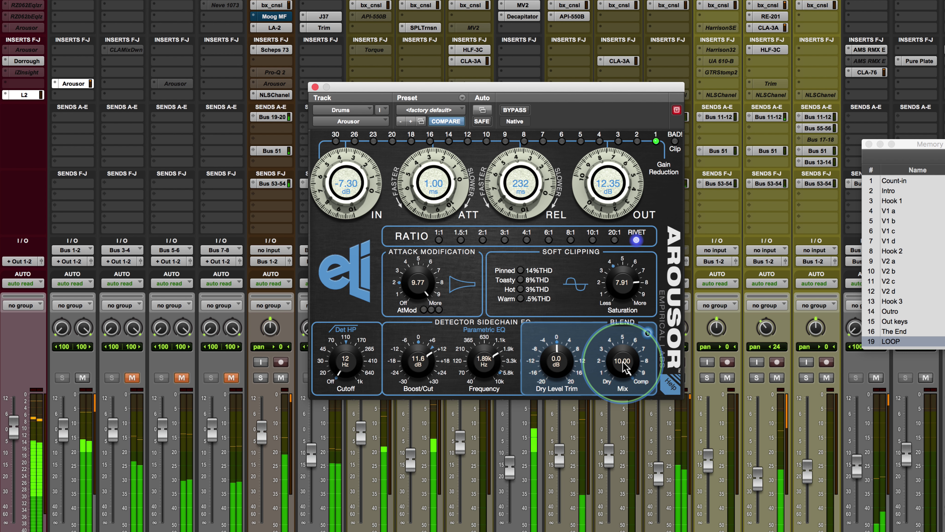
drag(625, 367, 620, 415)
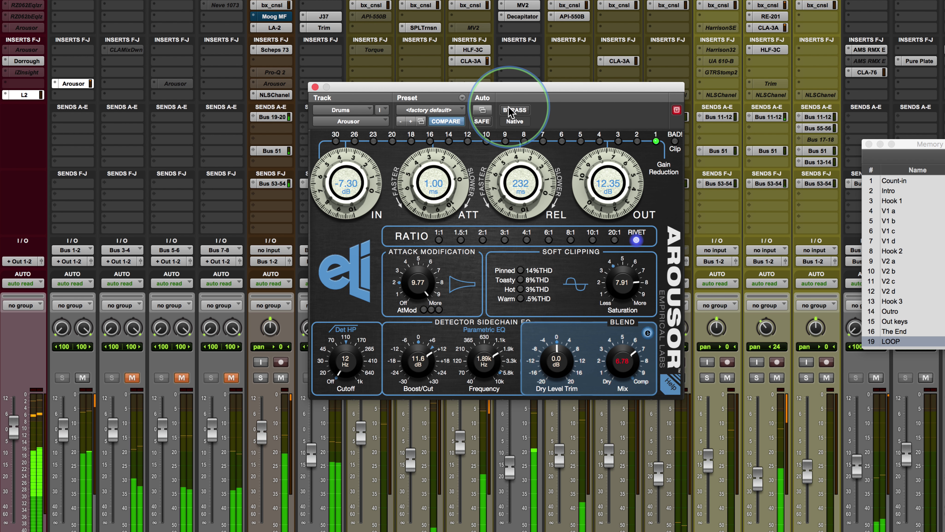
click(515, 110)
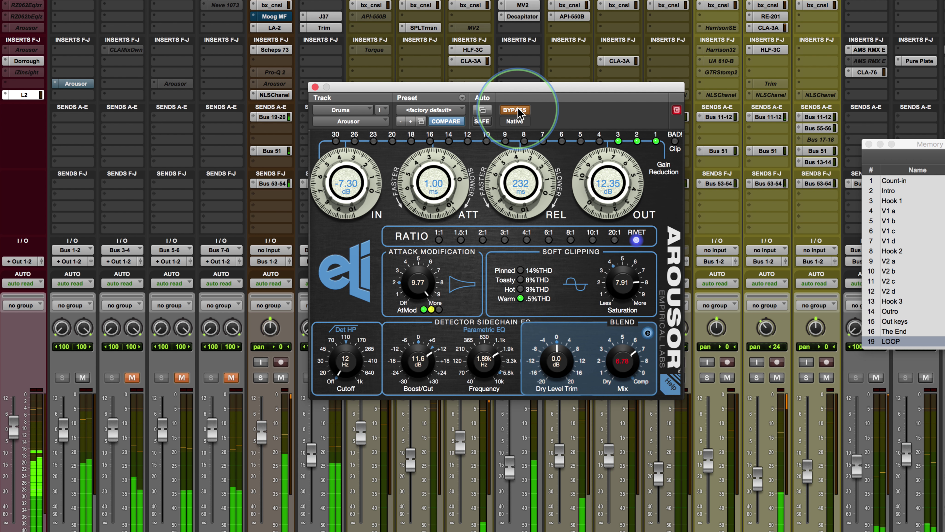
click(515, 110)
click(613, 372)
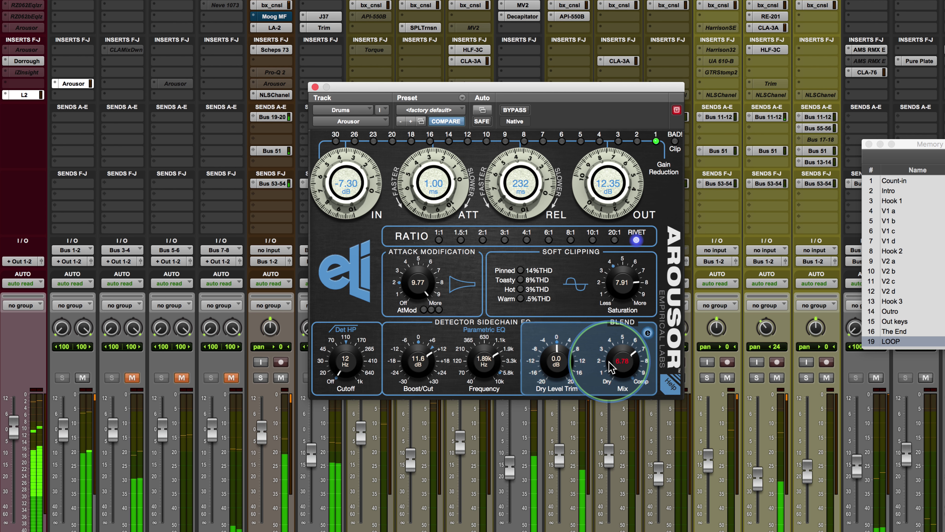
drag(613, 372, 620, 378)
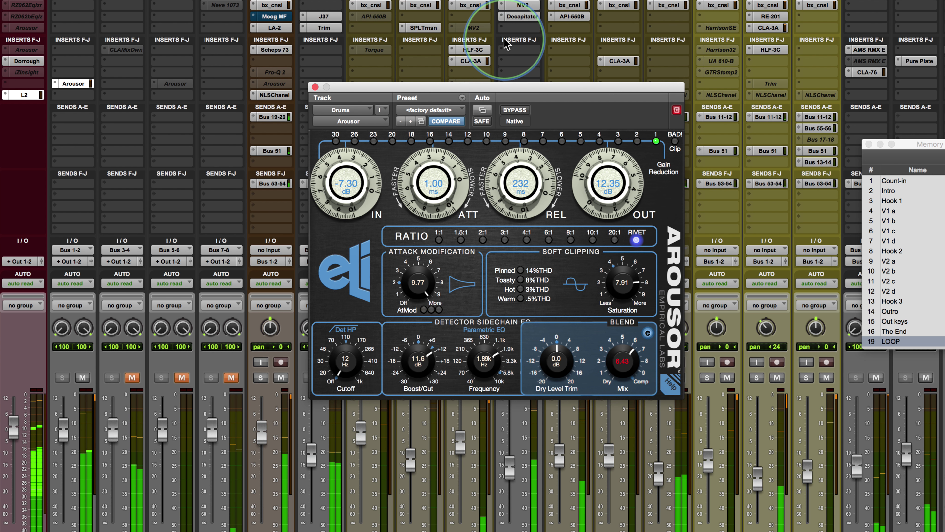
click(515, 110)
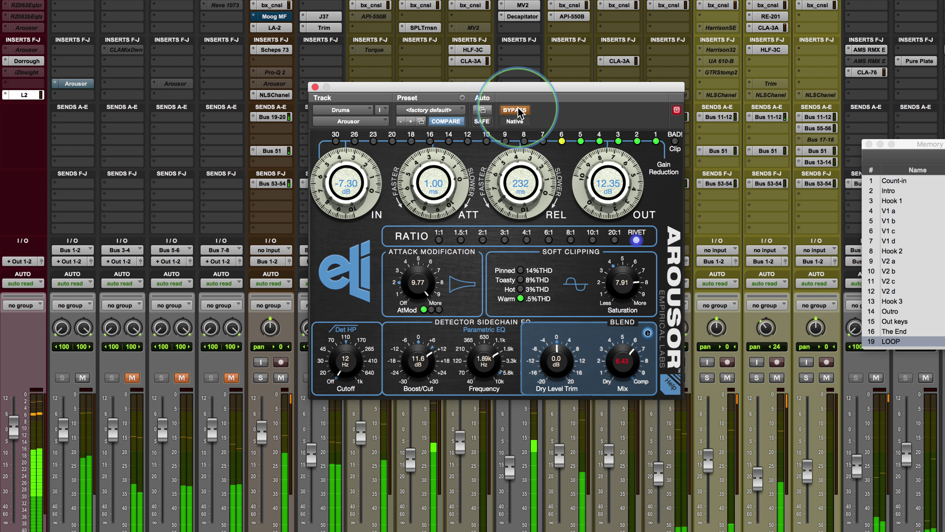
click(515, 110)
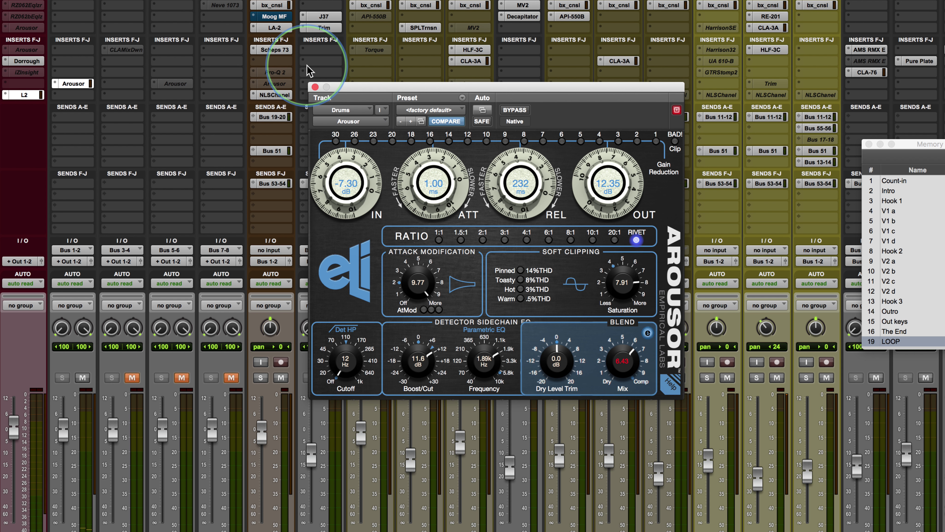
Step: Open the Arousor on the 808 track, solo that track, and bypass the Drums Arousor
mouse_move(375, 89)
mouse_down()
mouse_move(369, 120)
mouse_move(365, 101)
mouse_up()
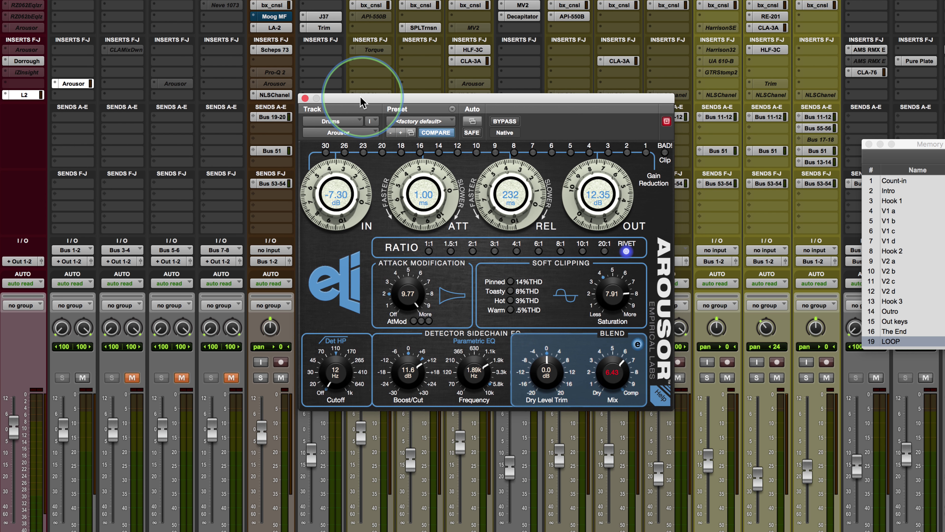
click(265, 85)
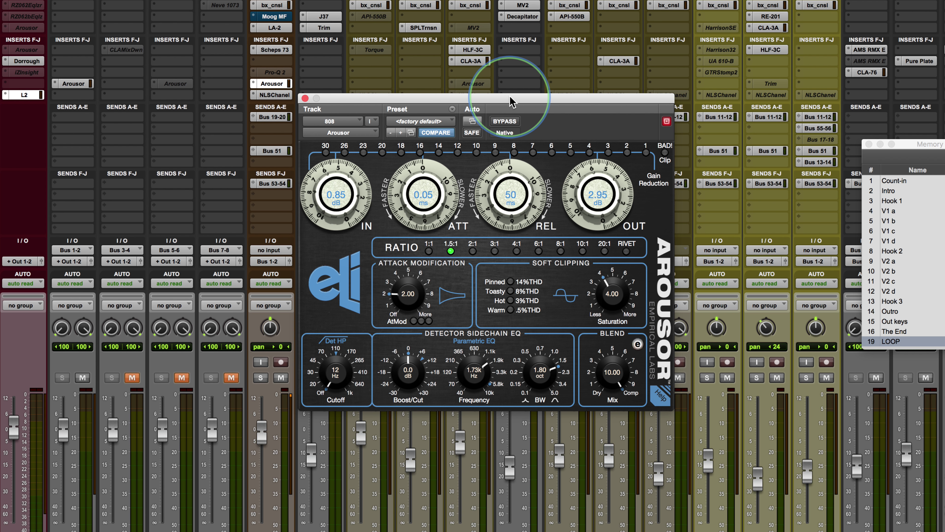
drag(510, 96, 513, 92)
click(260, 378)
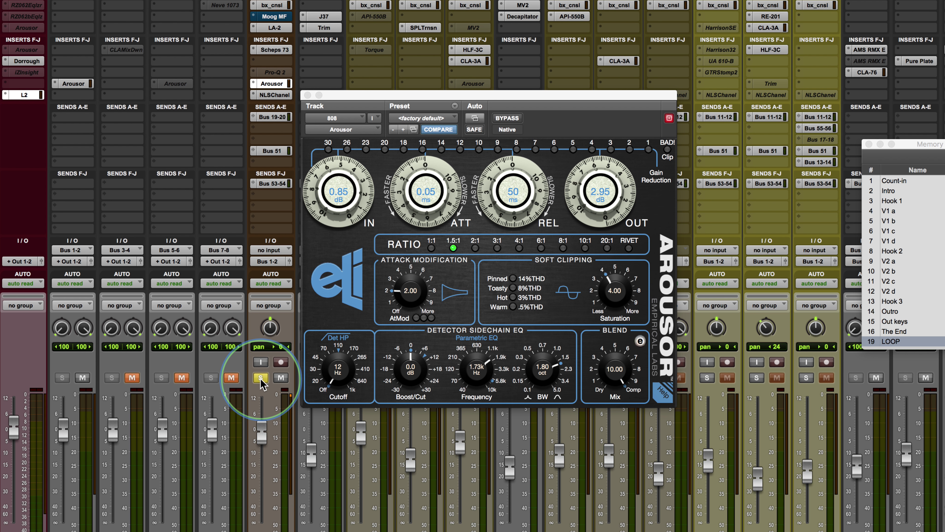
click(74, 84)
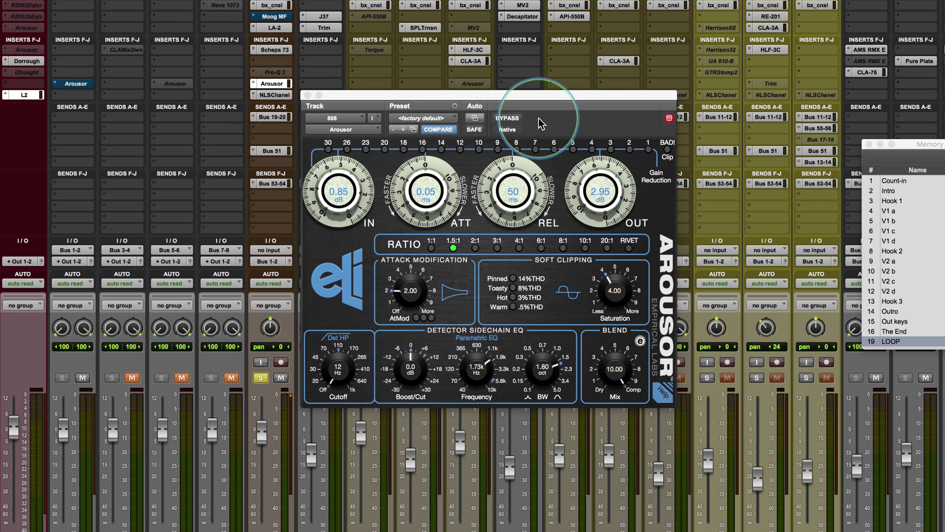
Step: Compare the soloed 808 with its Arousor bypassed and engaged several times during playback
click(509, 118)
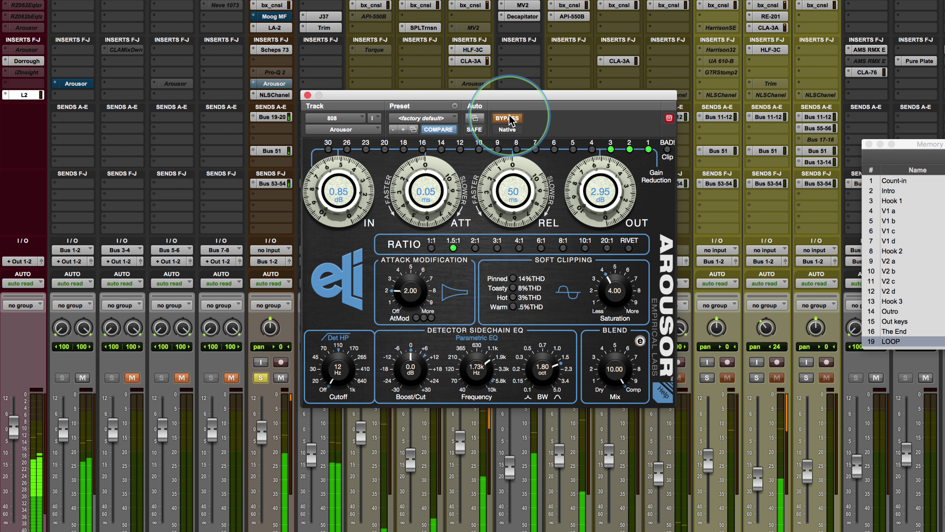
click(509, 118)
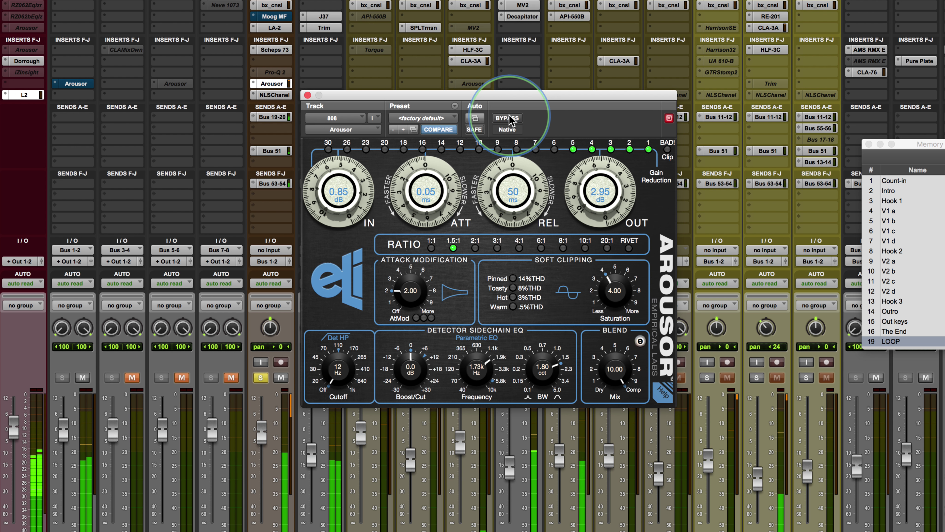
click(509, 119)
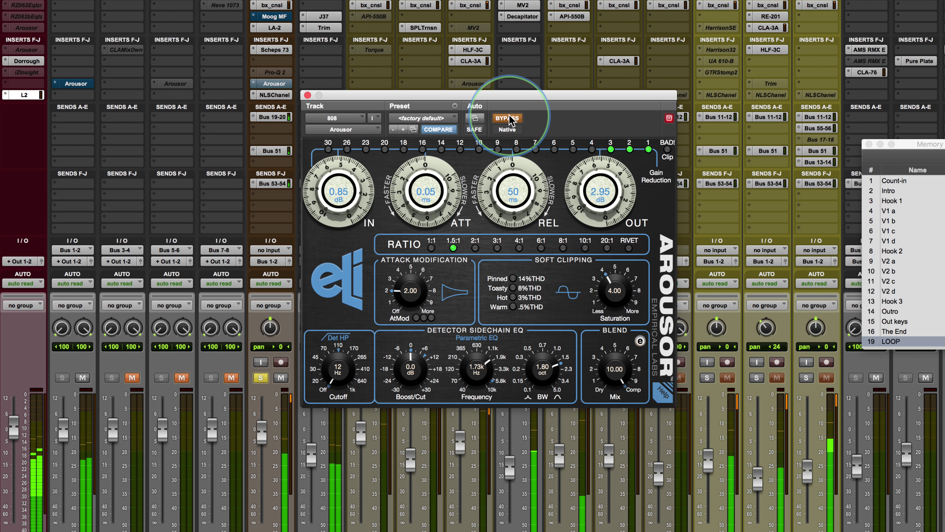
click(509, 118)
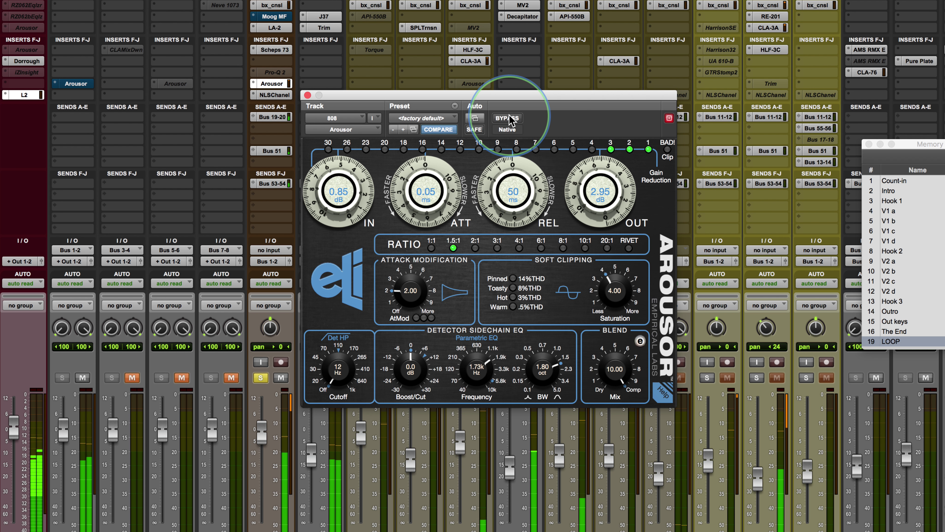
click(509, 118)
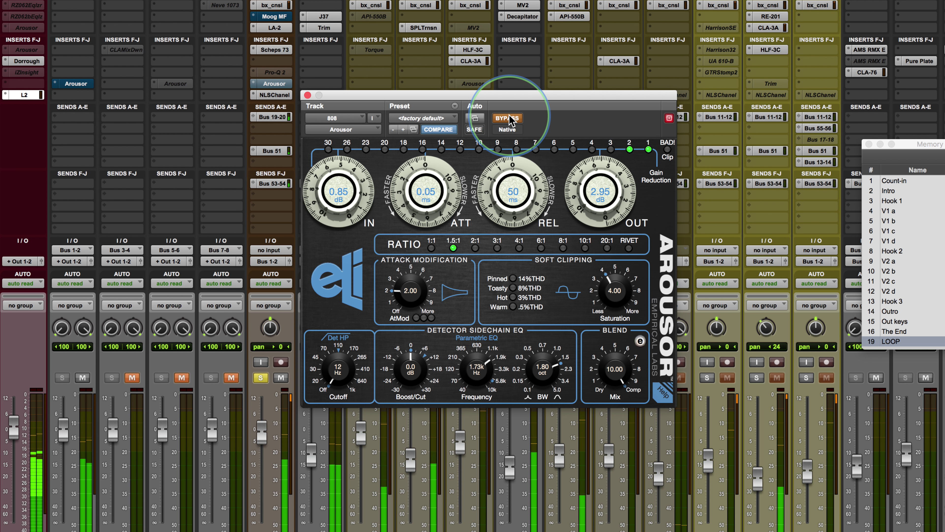
click(509, 119)
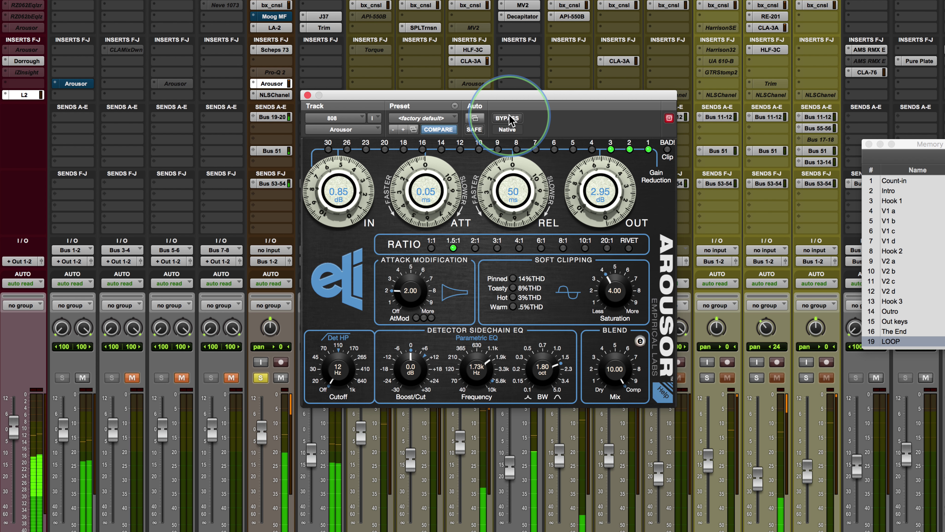
Step: Raise the 808 Arousor's Saturation to 8.75 and compare the sound with bypass
drag(619, 405, 615, 220)
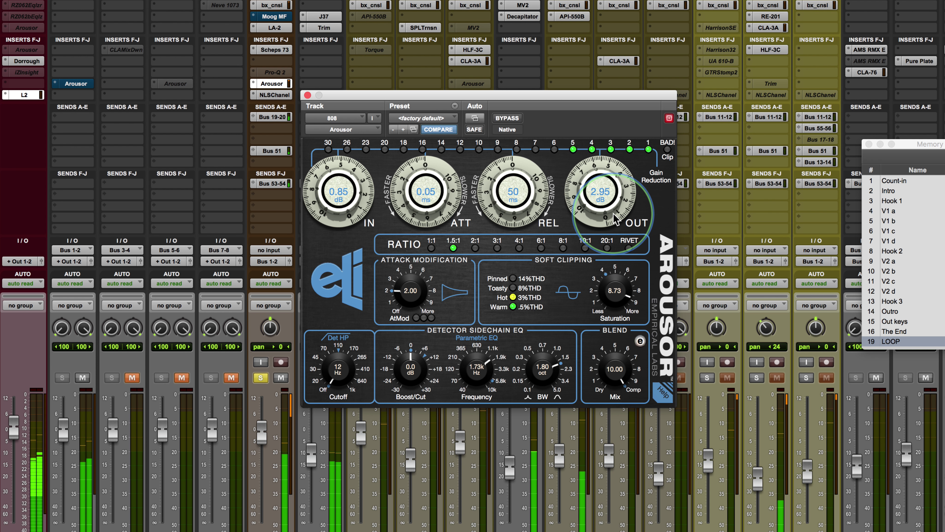
click(505, 118)
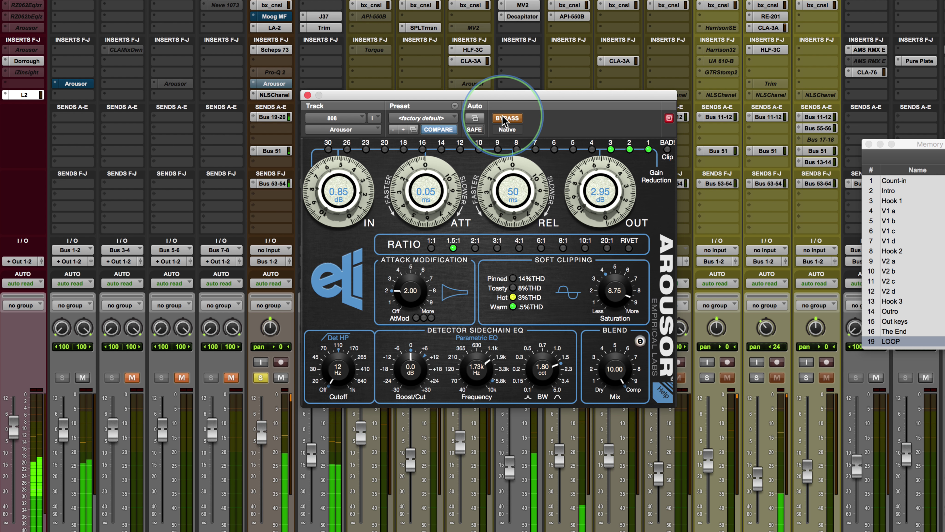
click(504, 119)
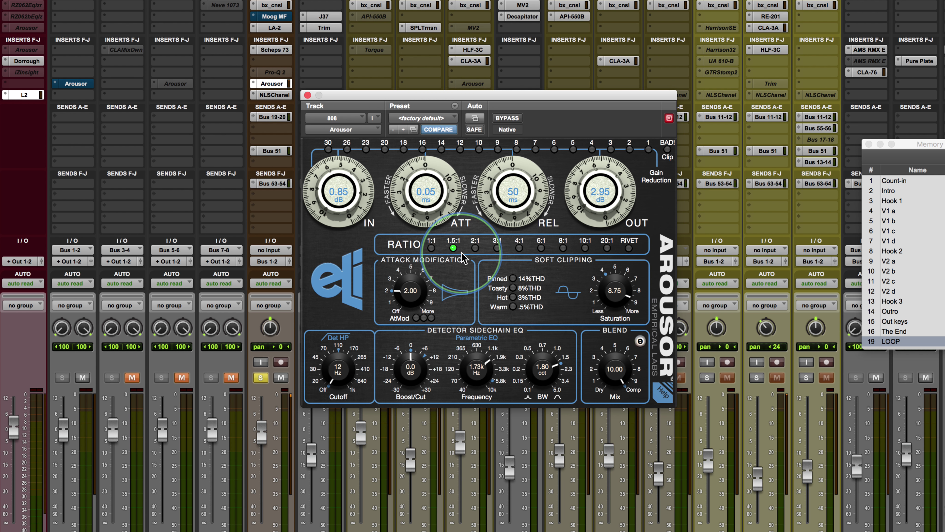
Step: Lower the 808 Arousor's Attack Modification to 0.00 and compare the sound with bypass
drag(409, 294, 409, 343)
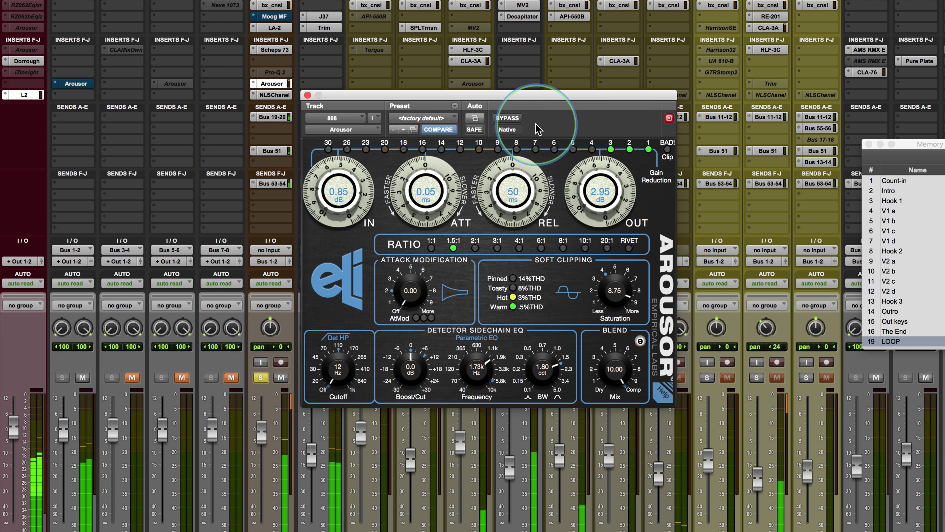
click(513, 119)
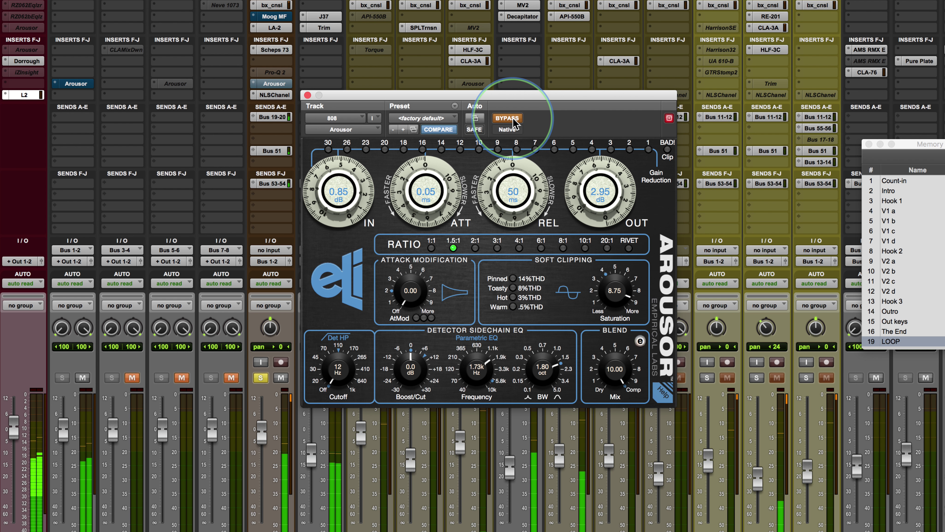
click(513, 119)
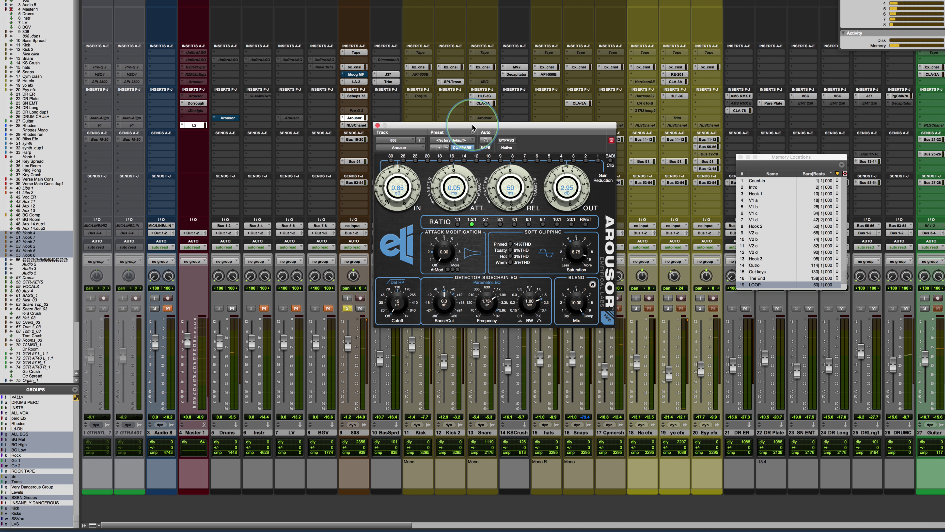
Step: Move the Arousor window clear of the Snare channel and switch the solo from the 808 track to Snare
drag(473, 128, 594, 121)
click(457, 309)
click(473, 308)
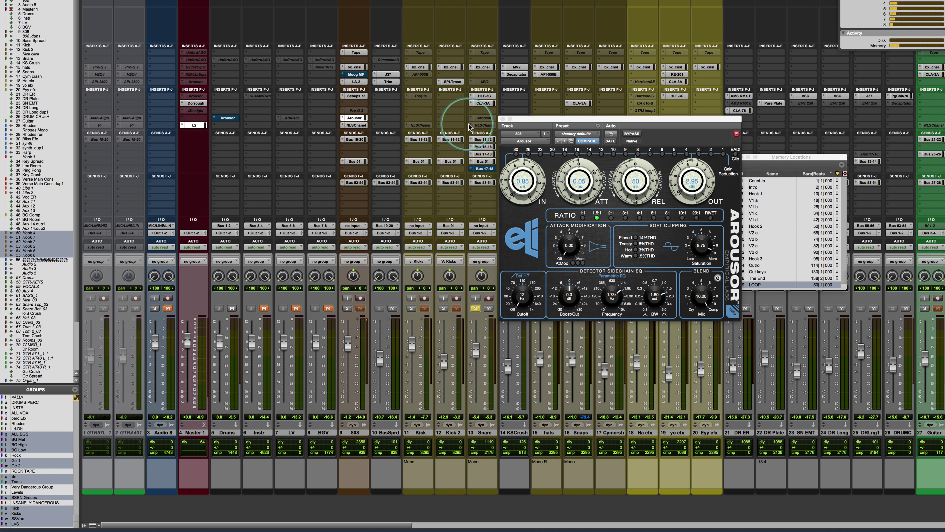
Step: Deactivate the Arousor on the 808 and Drums tracks, and activate and open the one on Snare
click(512, 119)
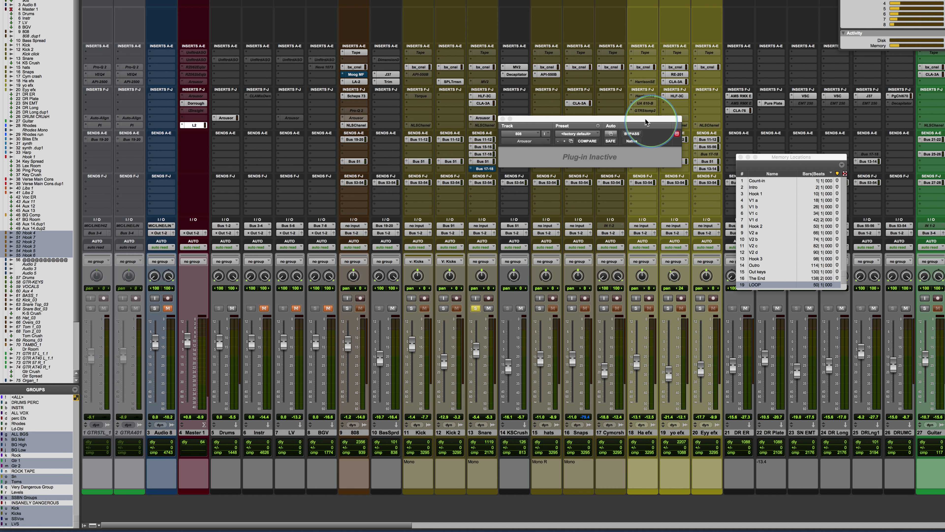
drag(630, 114, 487, 140)
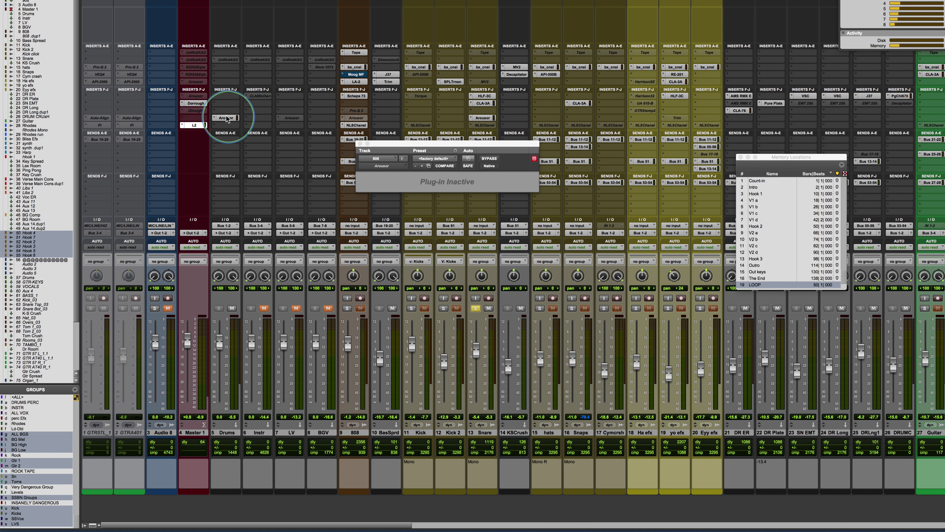
click(484, 119)
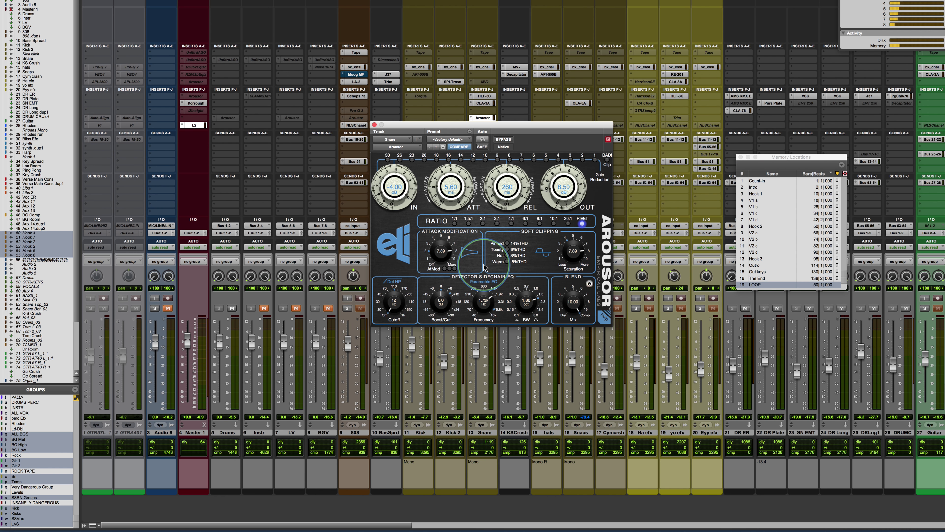
Step: Move the Snare Arousor window clear of the channel faders, start playback and compare the snare sound with bypass
drag(497, 127, 506, 99)
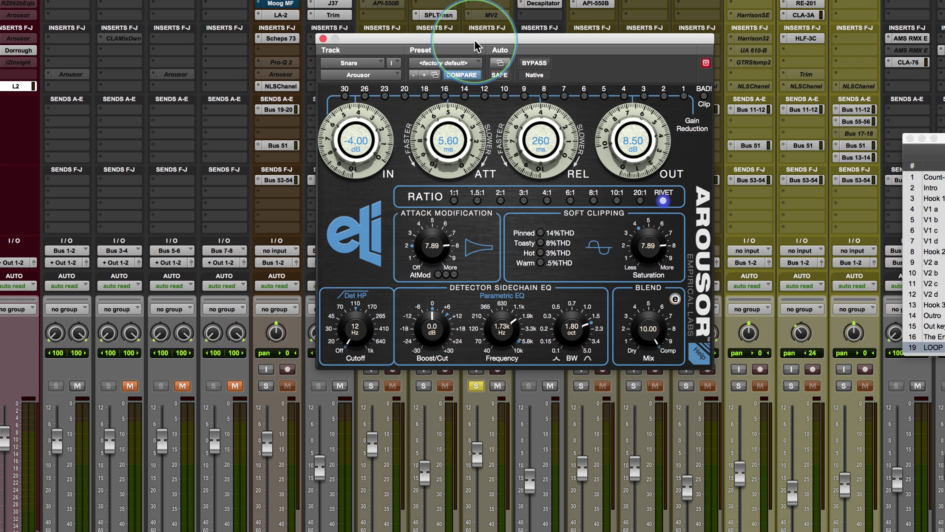
key(space)
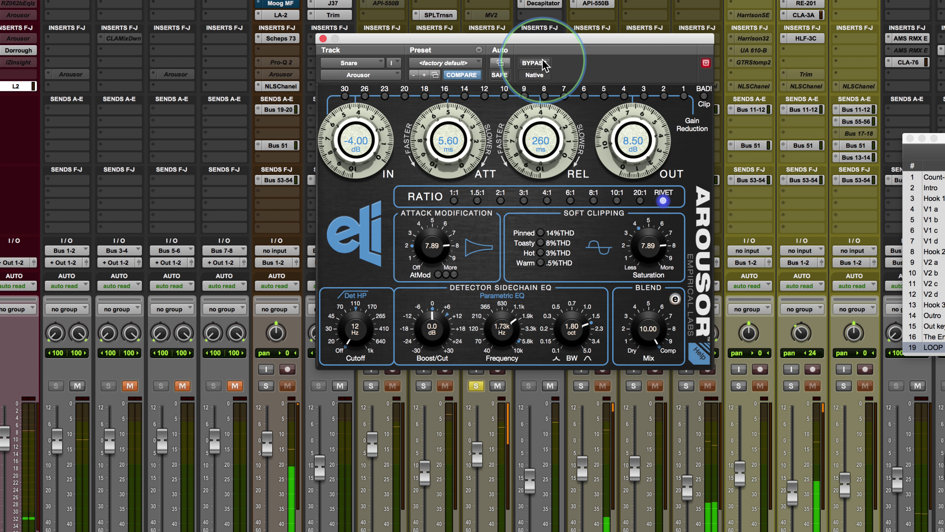
click(543, 65)
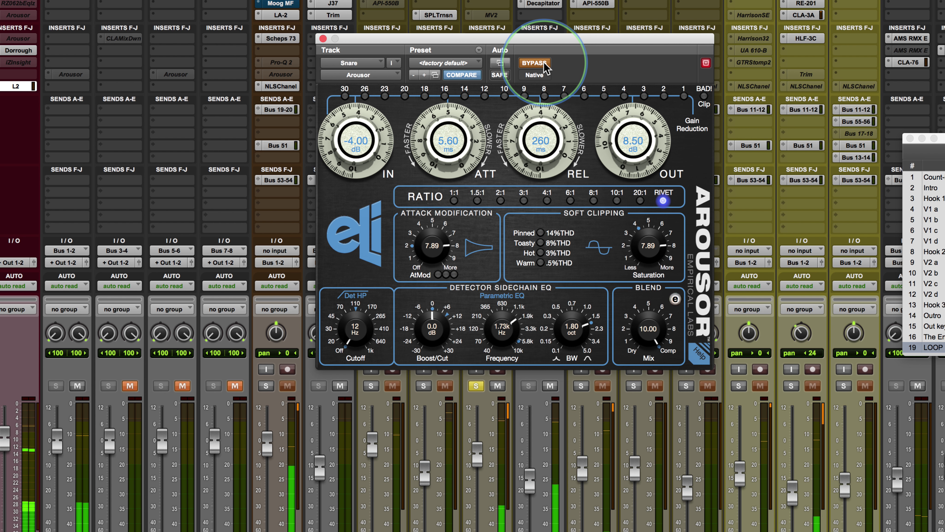
click(544, 66)
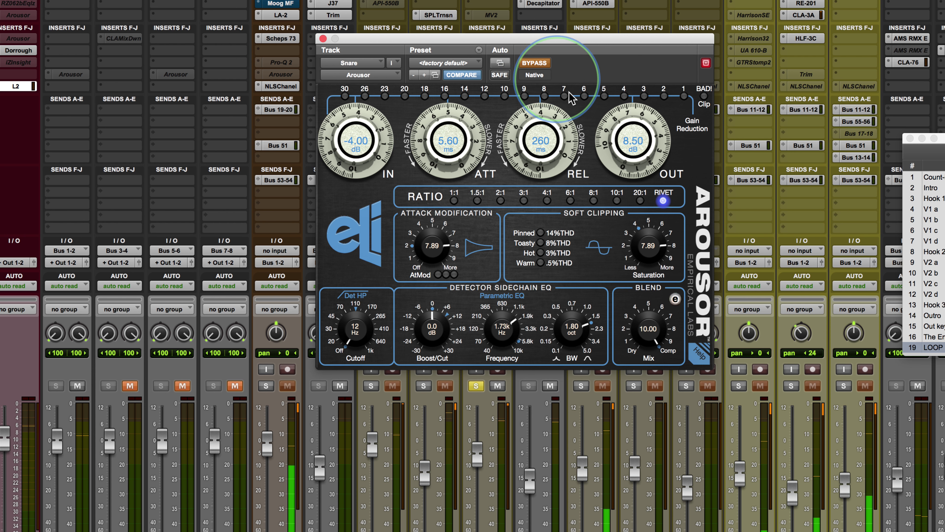
Step: Raise the Snare Arousor's output to 9.55 dB and take the plug-in out of bypass
click(616, 151)
drag(615, 151, 605, 140)
click(522, 63)
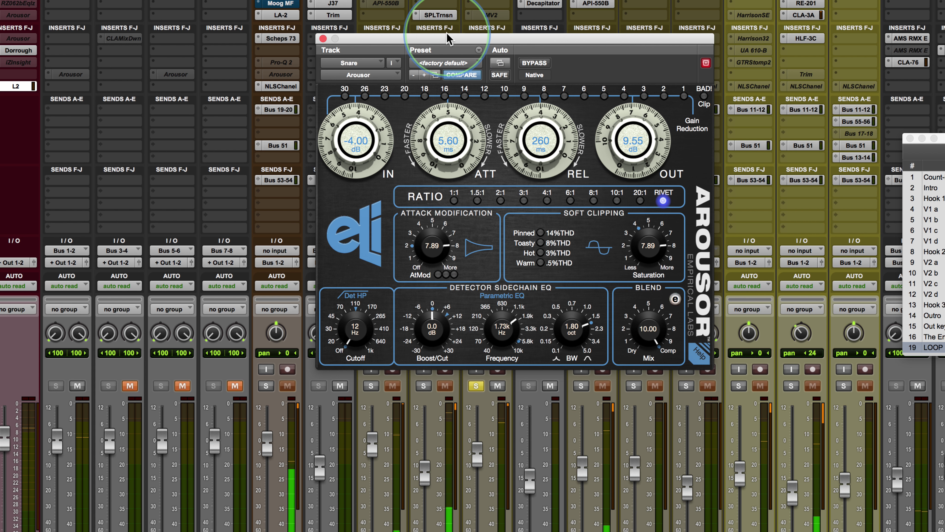
Step: Raise the Snare Arousor's Attack Modification to 10.00 and compare the sound with bypass
click(421, 255)
drag(421, 255, 537, 64)
click(536, 62)
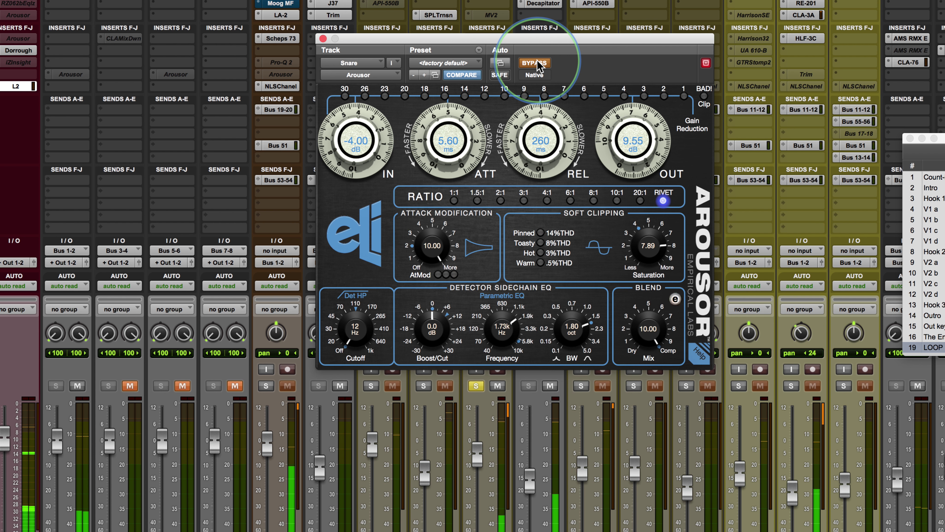
click(537, 61)
Step: Reposition the Snare Arousor window over the mixer and switch to the Plugin of the Week presentation slide
drag(436, 297, 508, 84)
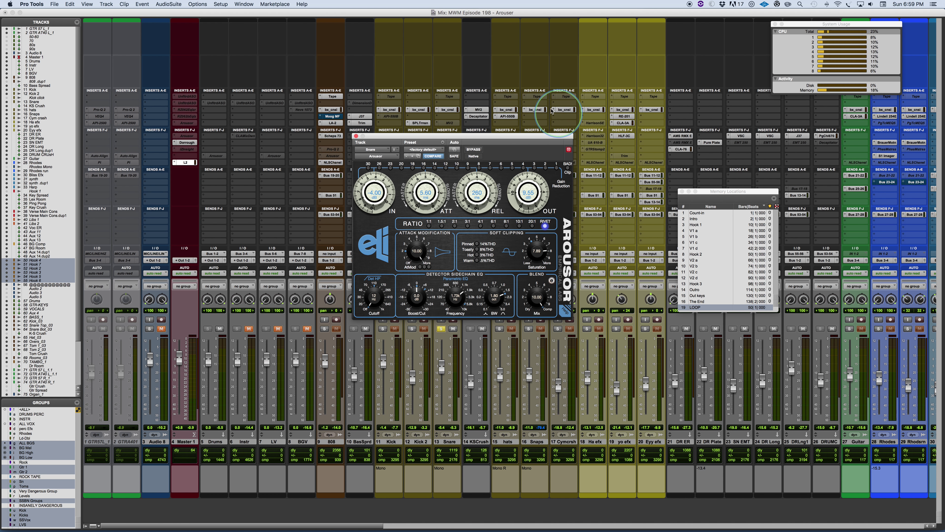
drag(529, 137, 562, 139)
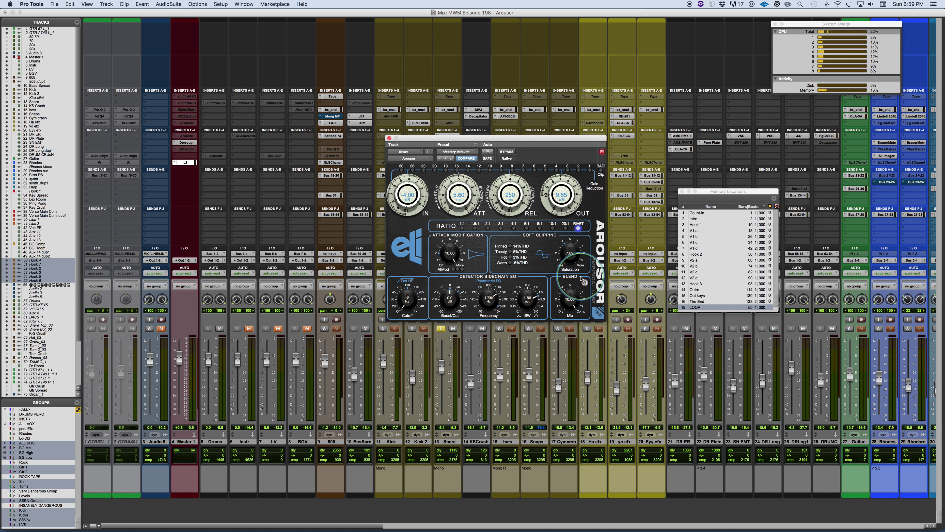
key(super+Tab)
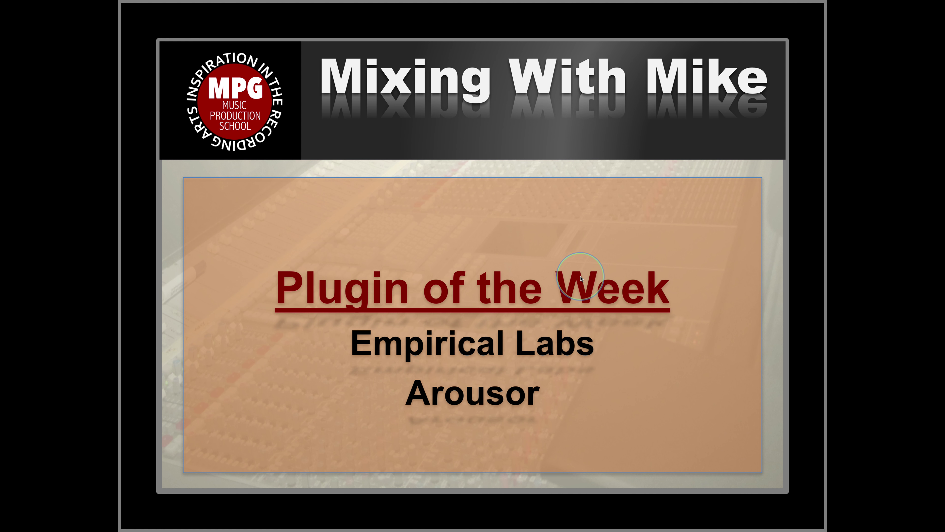